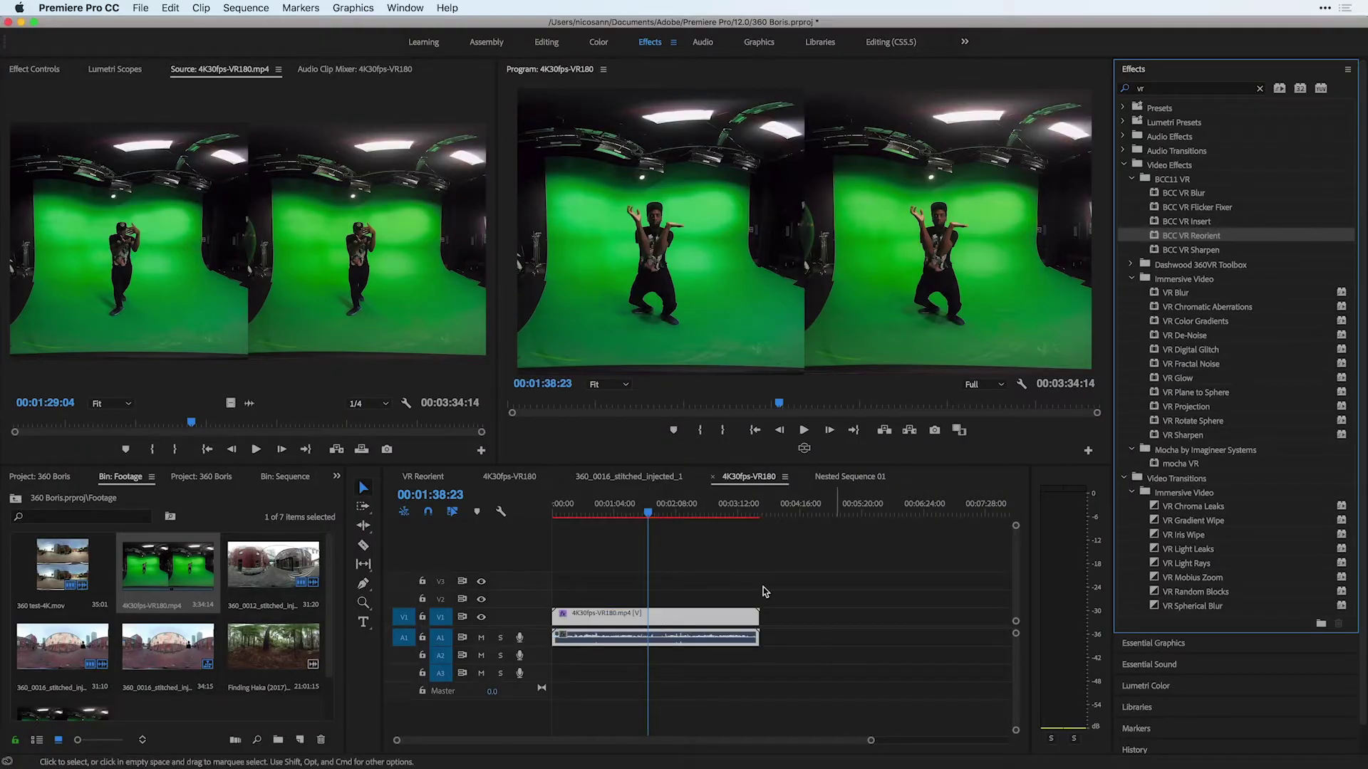
Apply BCC VR Reorient to the 4K30fps-VR180 clip and check its Input Format options.
{"action": "left_click", "coordinate": [41, 70]}
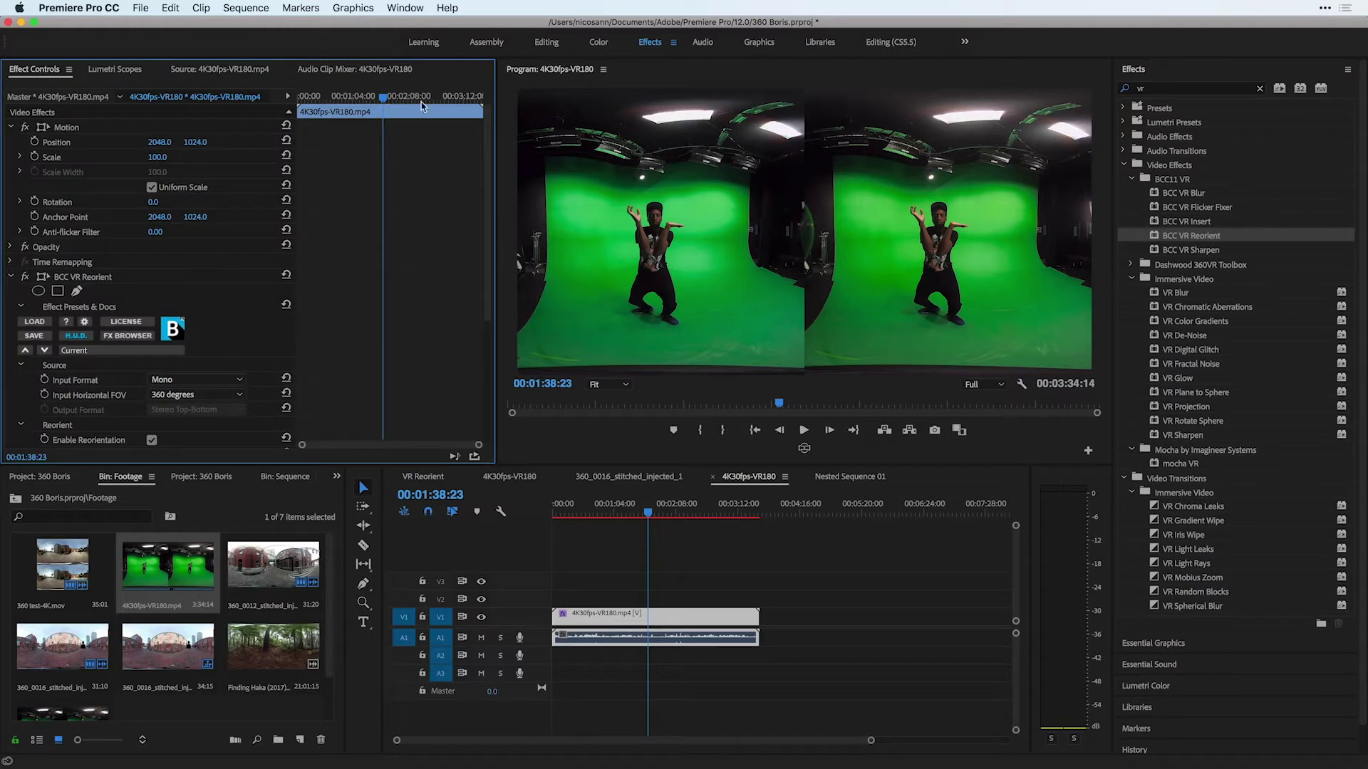
{"action": "scroll", "coordinate": [108, 201], "scroll_direction": "down", "scroll_amount": 3}
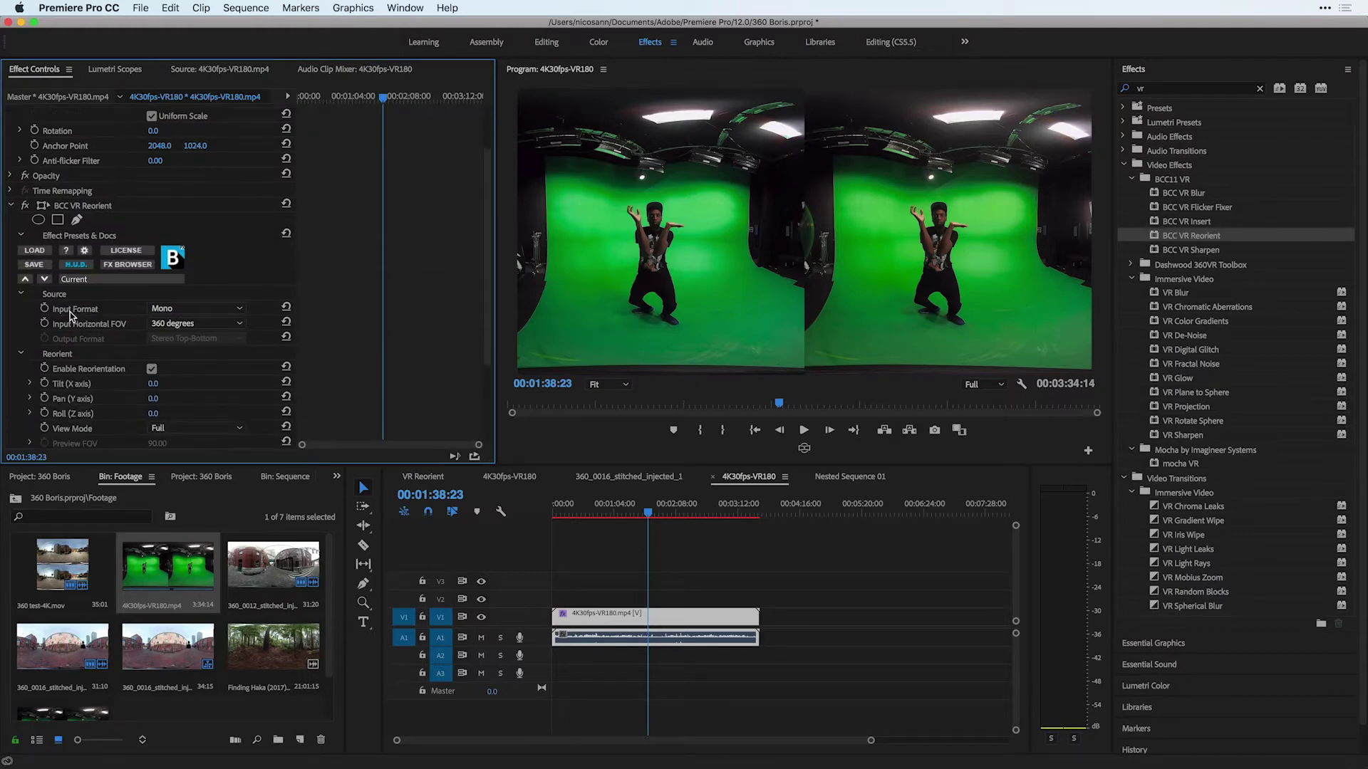
{"action": "left_click", "coordinate": [160, 309]}
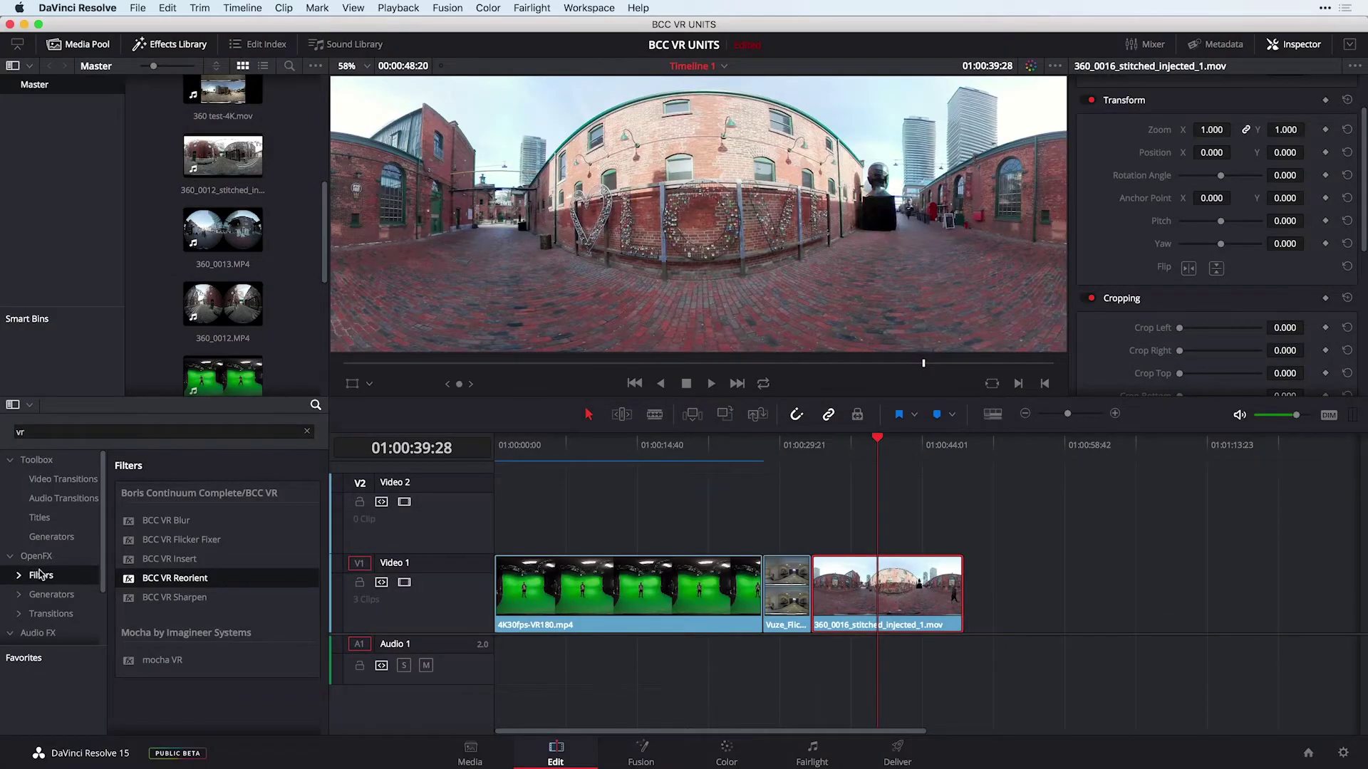
Drop BCC VR Blur onto the 360_0016_stitched_injected_1.mov clip in Video 1.
{"action": "left_click_drag", "start_coordinate": [138, 524], "coordinate": [865, 588]}
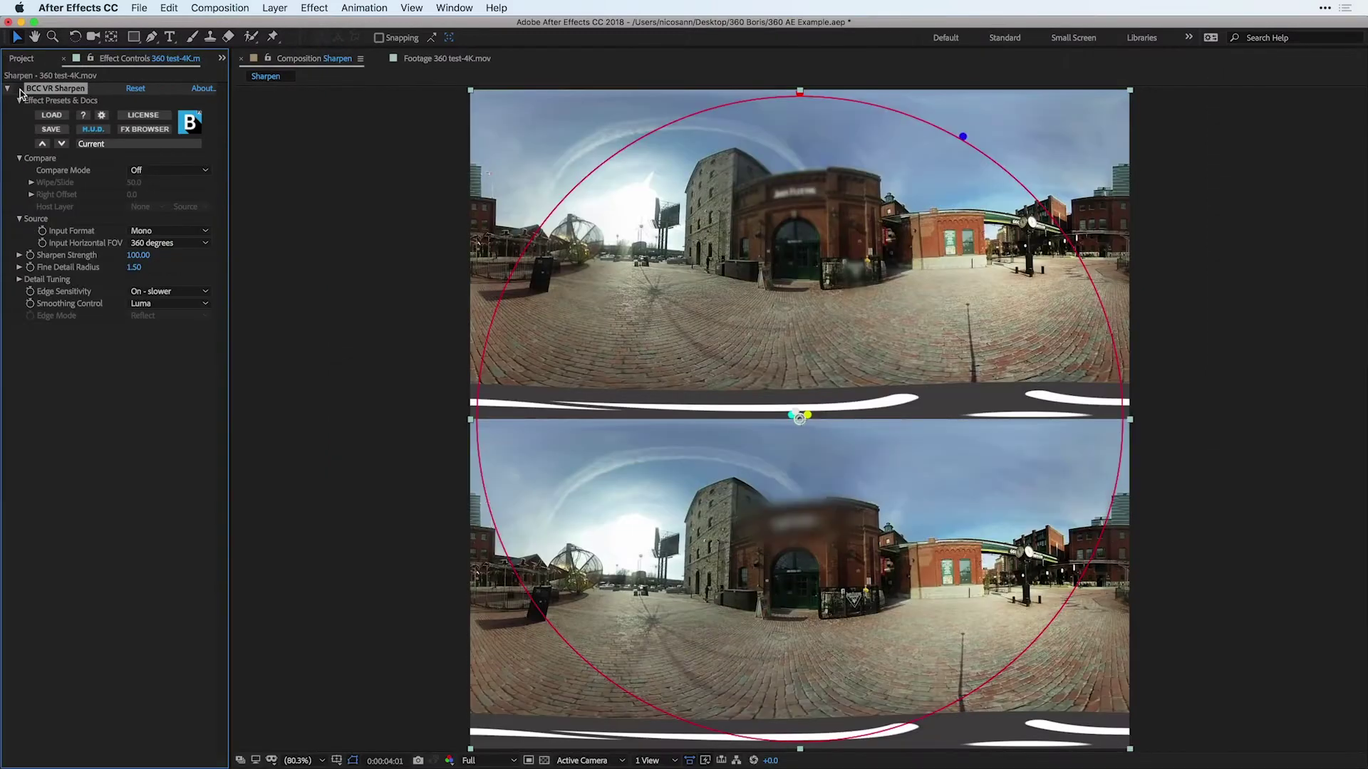
Toggle off BCC VR Sharpen on the Sharpen comp footage to compare before and after.
{"action": "left_click", "coordinate": [20, 91]}
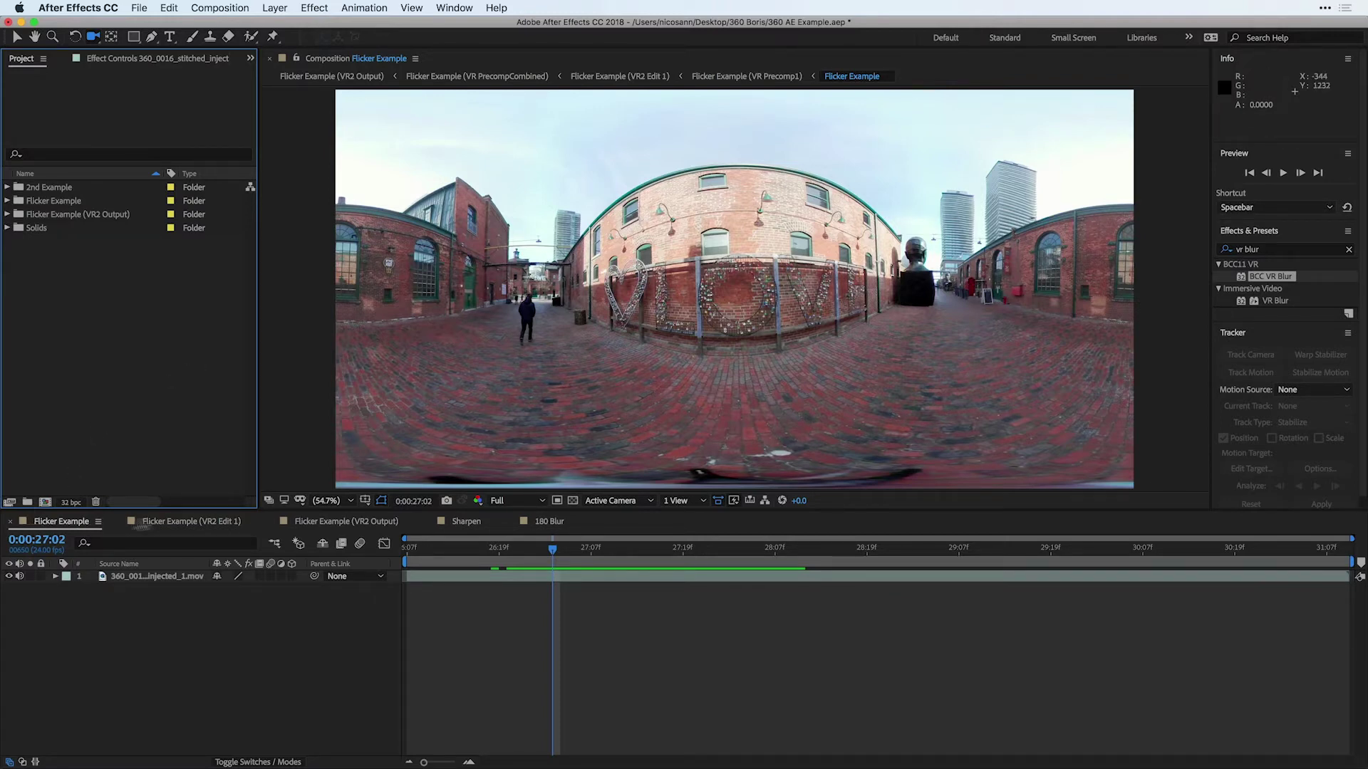
Switch to the Flicker Example (VR2 Edit 1) comp and orbit the VR Master Camera around the alley.
{"action": "left_click", "coordinate": [172, 522]}
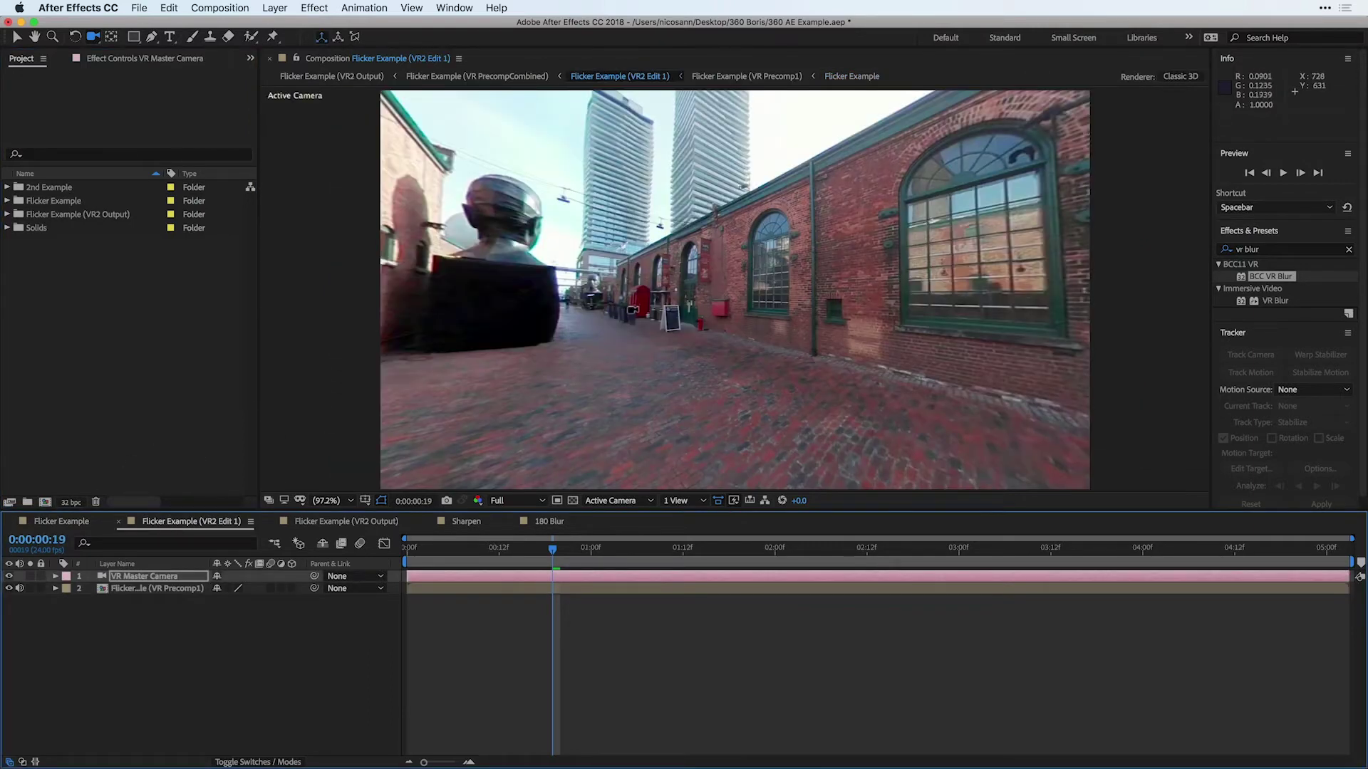
{"action": "left_click_drag", "start_coordinate": [634, 312], "coordinate": [650, 312]}
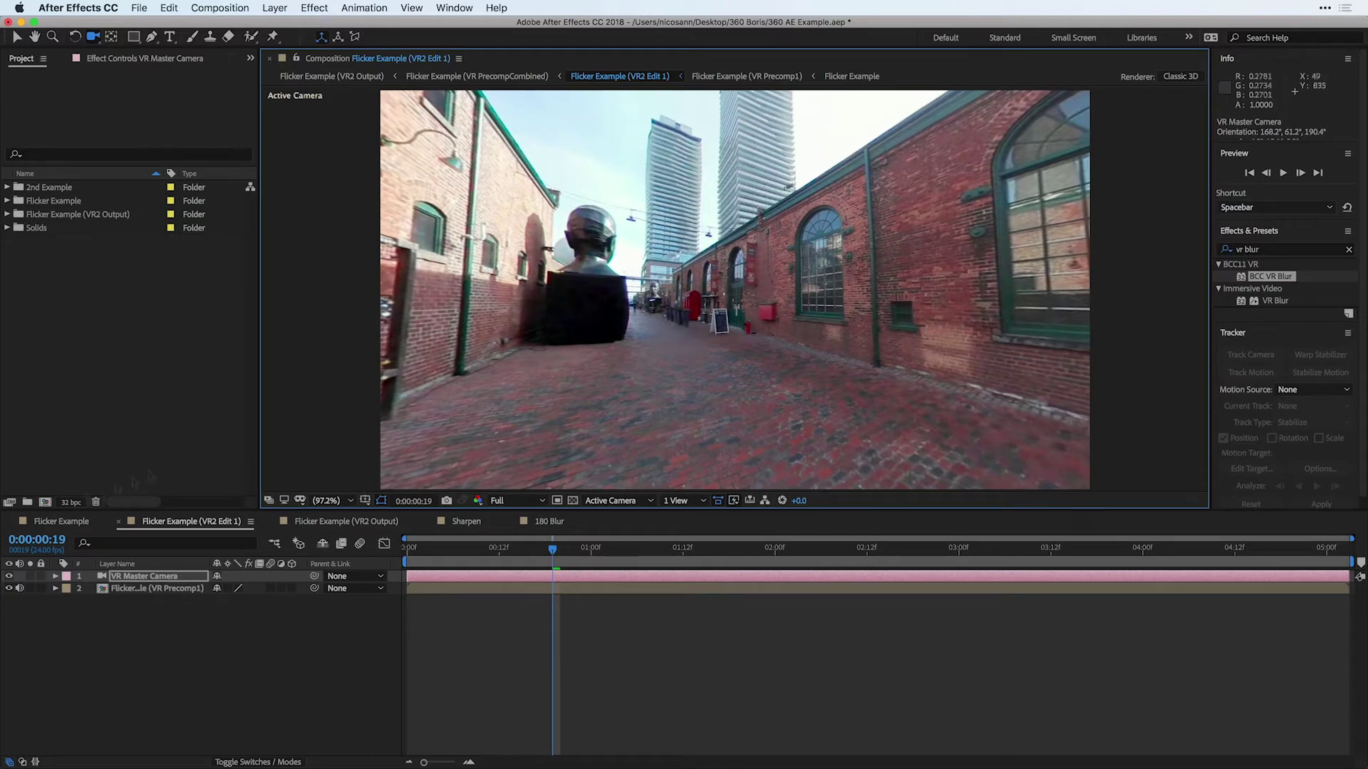
{"action": "left_click", "coordinate": [20, 591]}
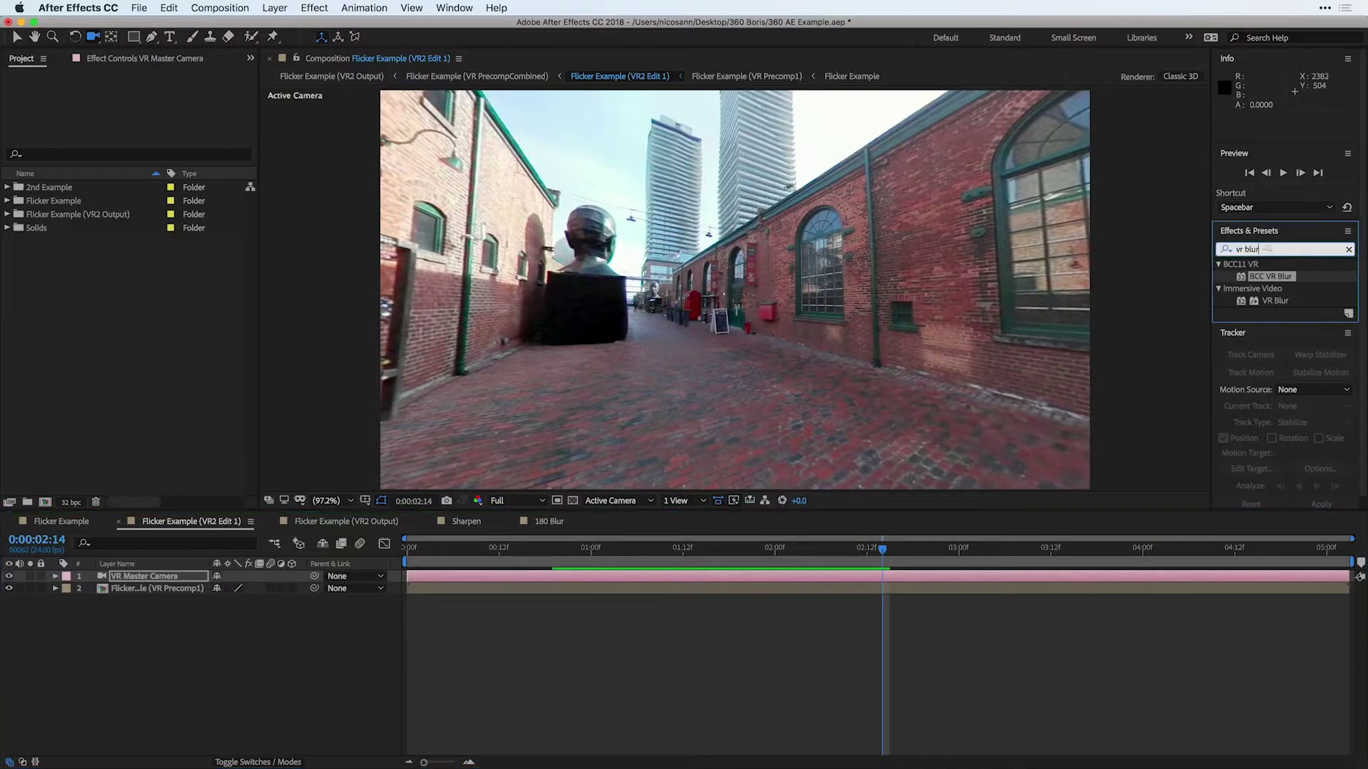
Search 'flicker' and drop BCC VR Flicker Fixer onto the Flicker Example (VR Precomp1) layer.
{"action": "left_click", "coordinate": [1348, 249]}
{"action": "left_click", "coordinate": [1225, 249]}
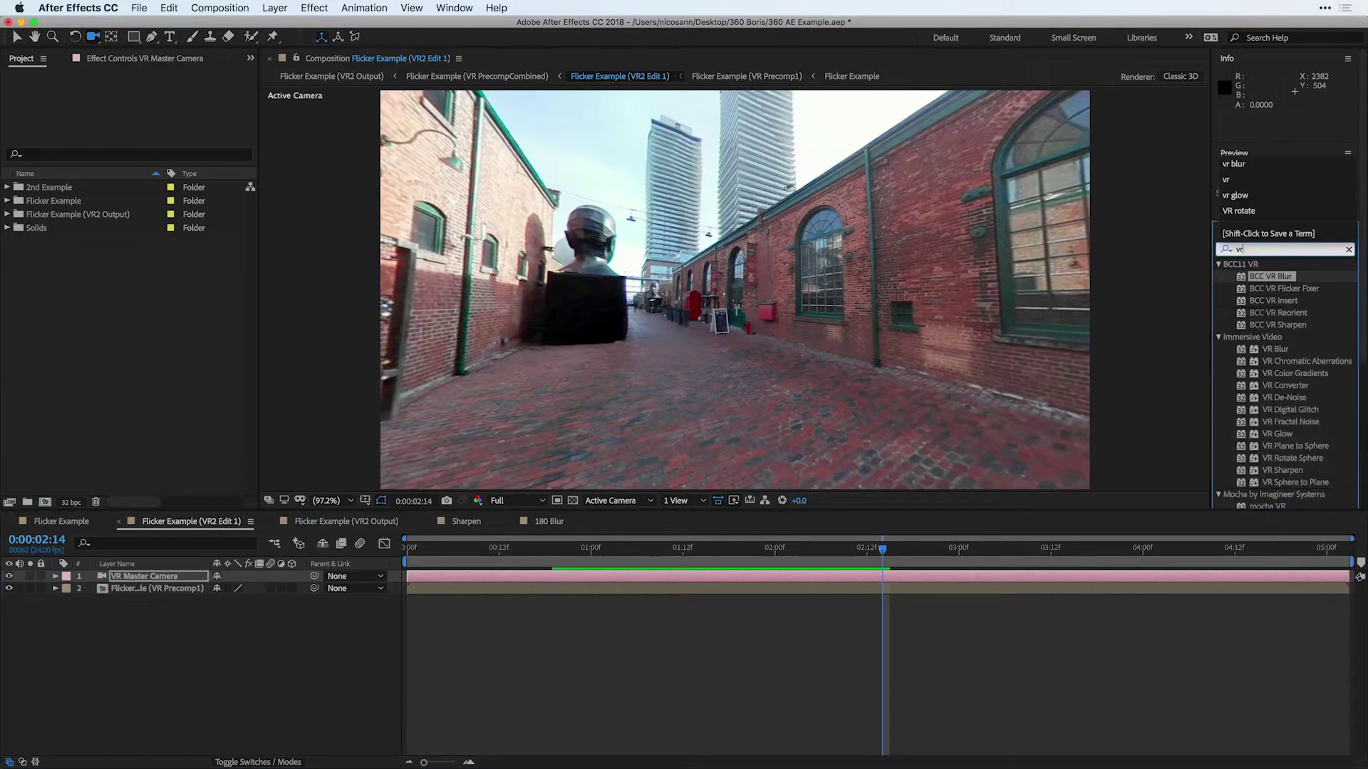
{"action": "type", "text": "flicke"}
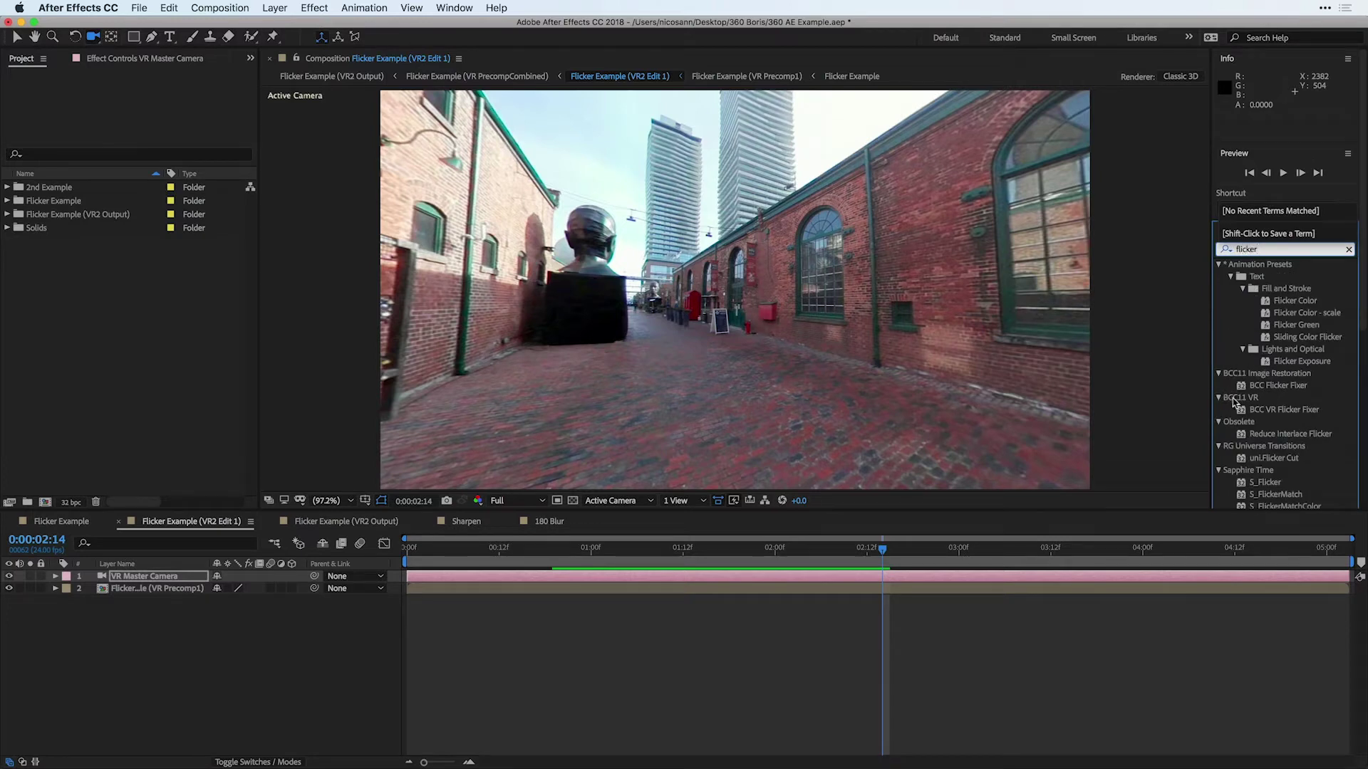
{"action": "left_click_drag", "start_coordinate": [1241, 412], "coordinate": [116, 595]}
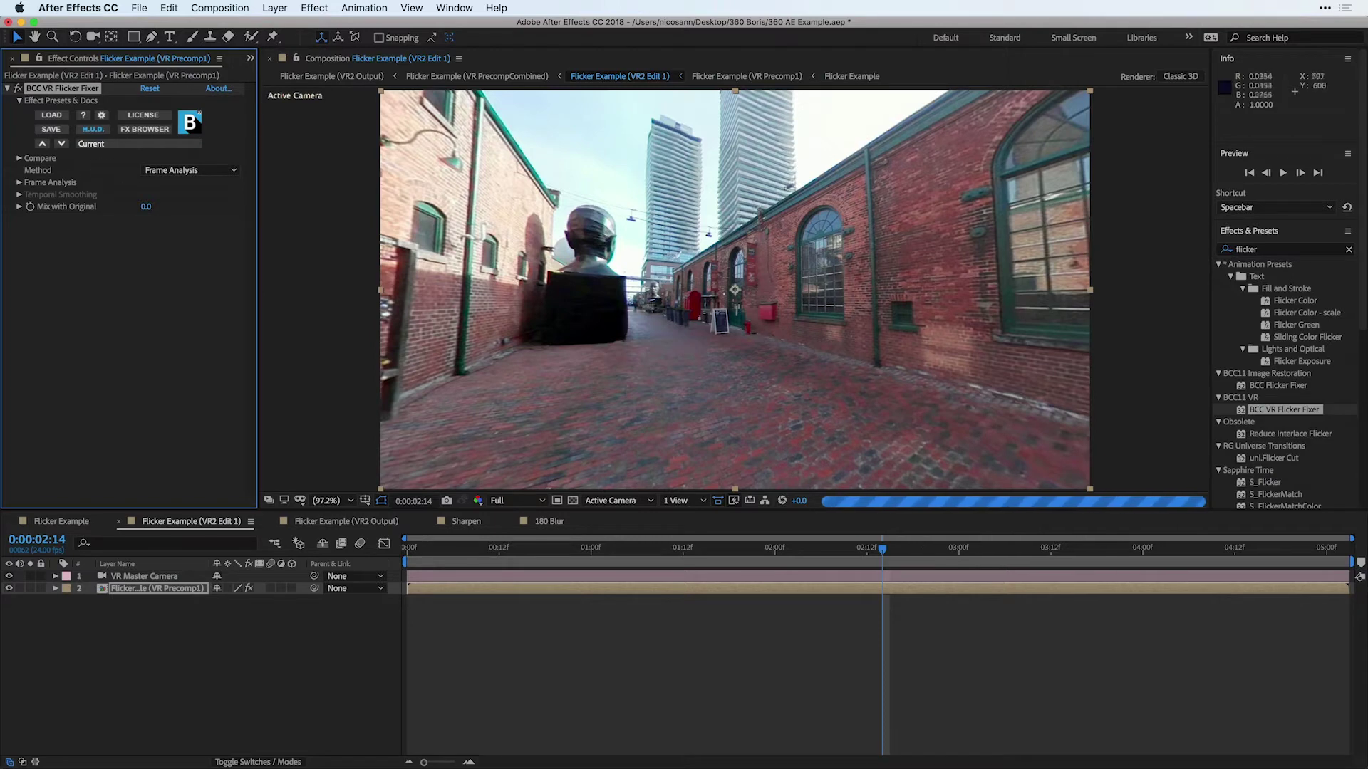
Set the Flicker Fixer Method to Temporal Smooth RGB with Smoothing 5.00.
{"action": "left_click", "coordinate": [200, 171]}
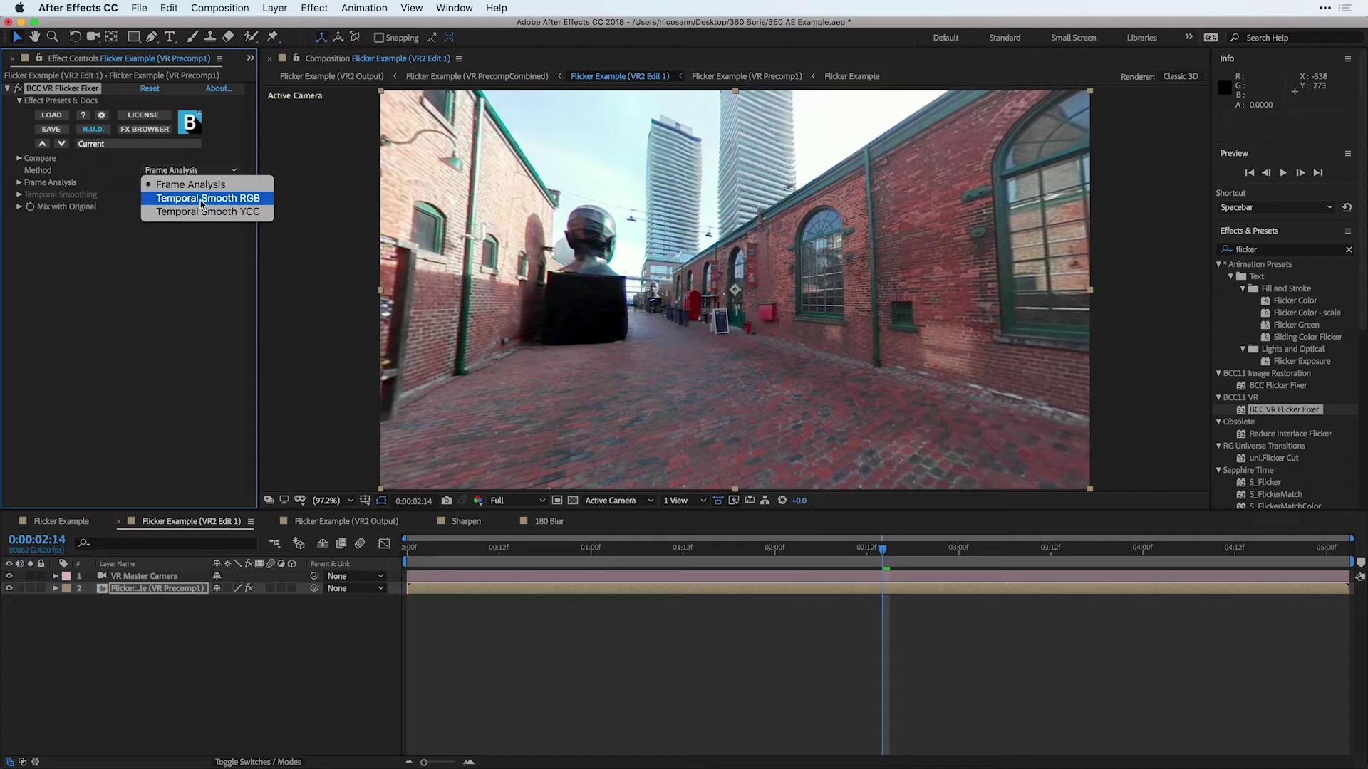
{"action": "left_click", "coordinate": [201, 199]}
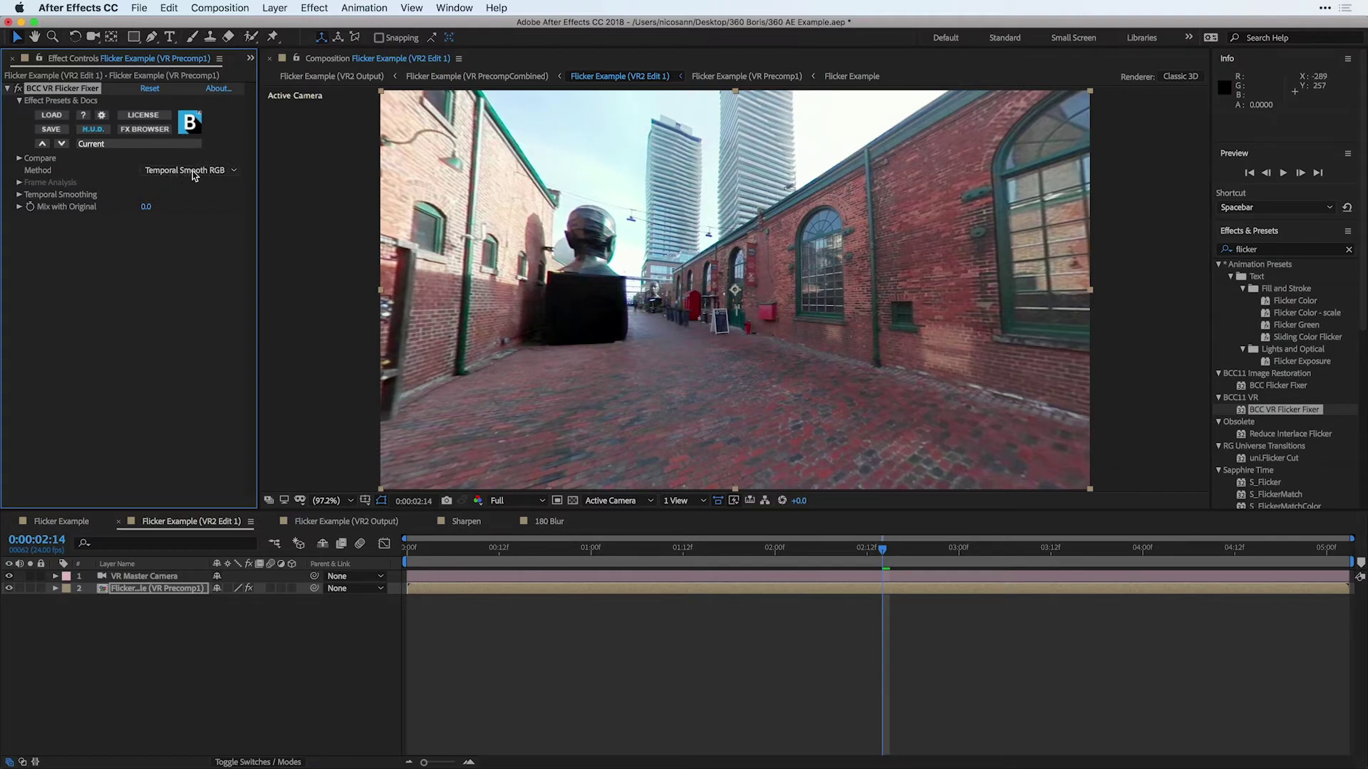
{"action": "left_click", "coordinate": [19, 195]}
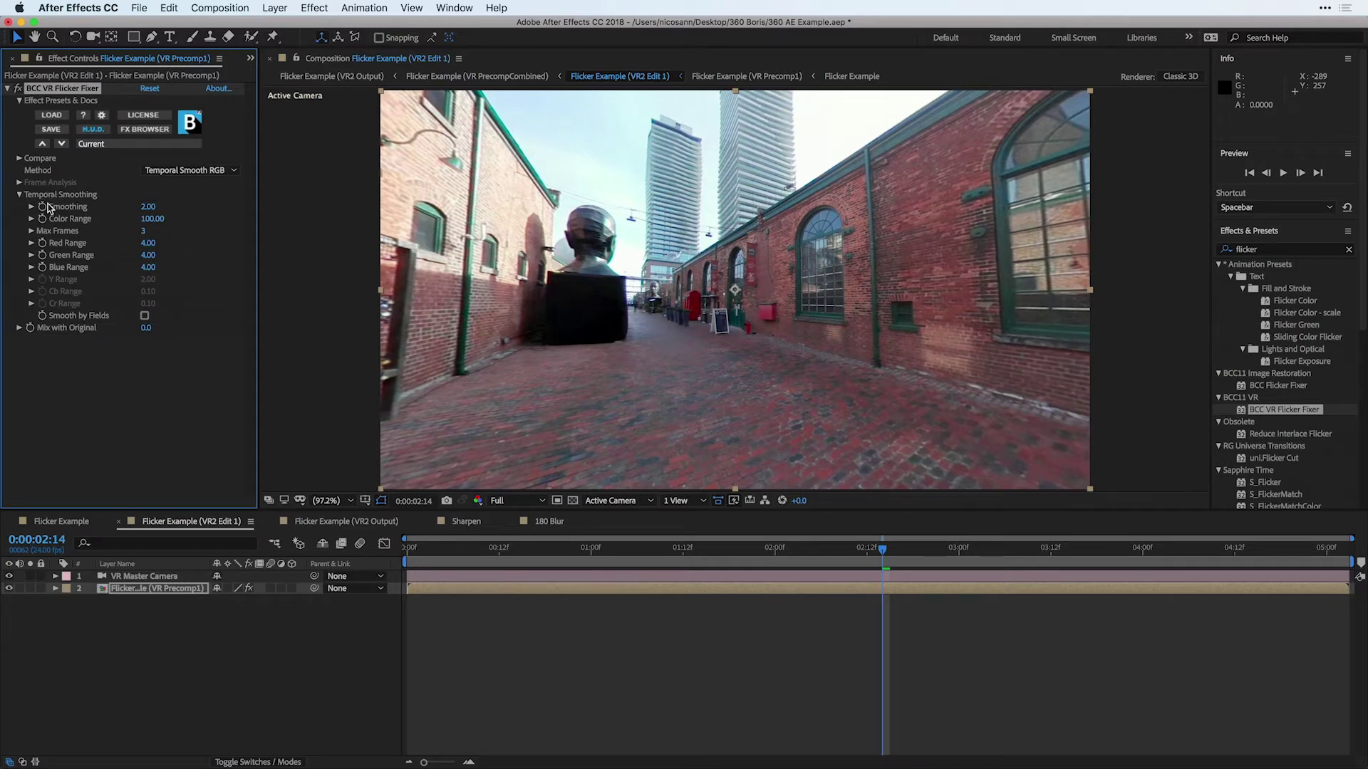
{"action": "left_click", "coordinate": [148, 207]}
{"action": "type", "text": "5"}
{"action": "key", "text": "Return"}
Set Max Frames to 10 and play back the flicker-fixed footage.
{"action": "left_click", "coordinate": [143, 231]}
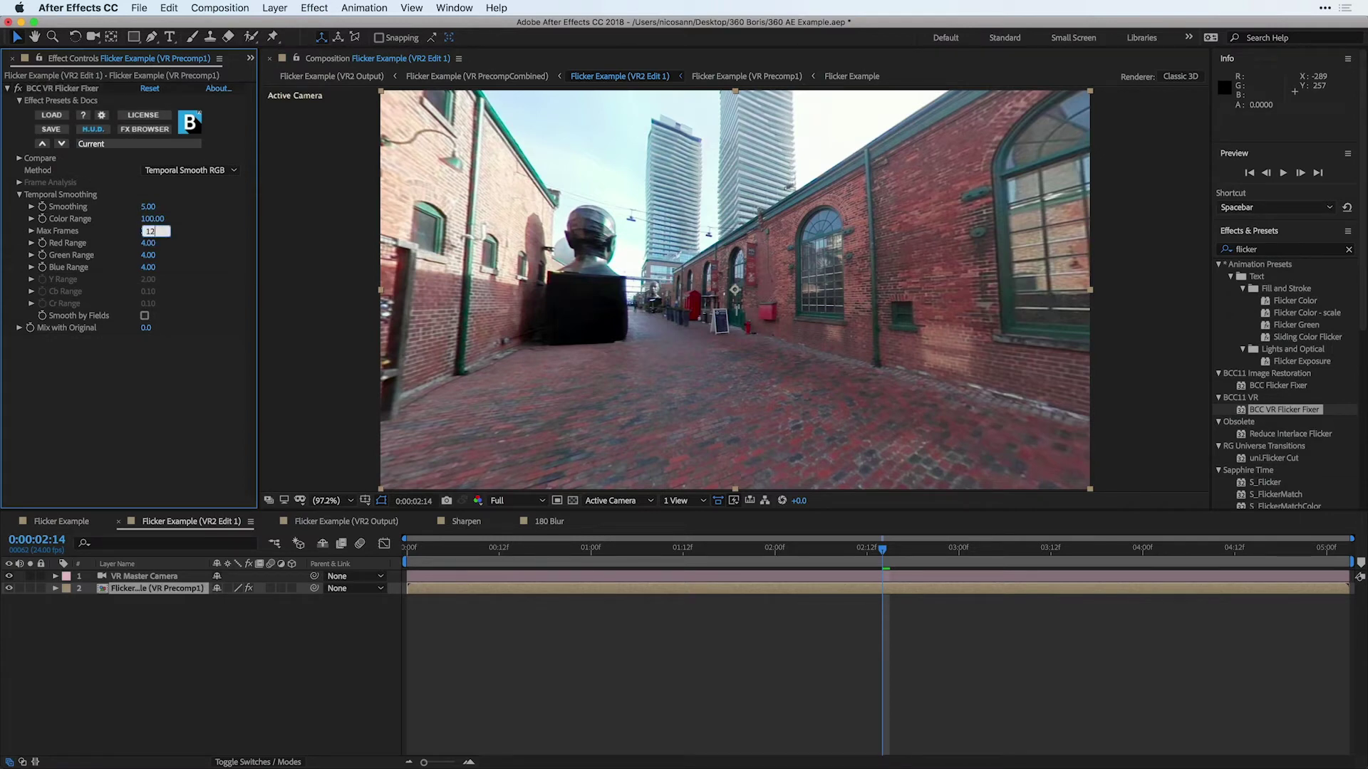
{"action": "type", "text": "12"}
{"action": "key", "text": "Return"}
{"action": "key", "text": "space"}
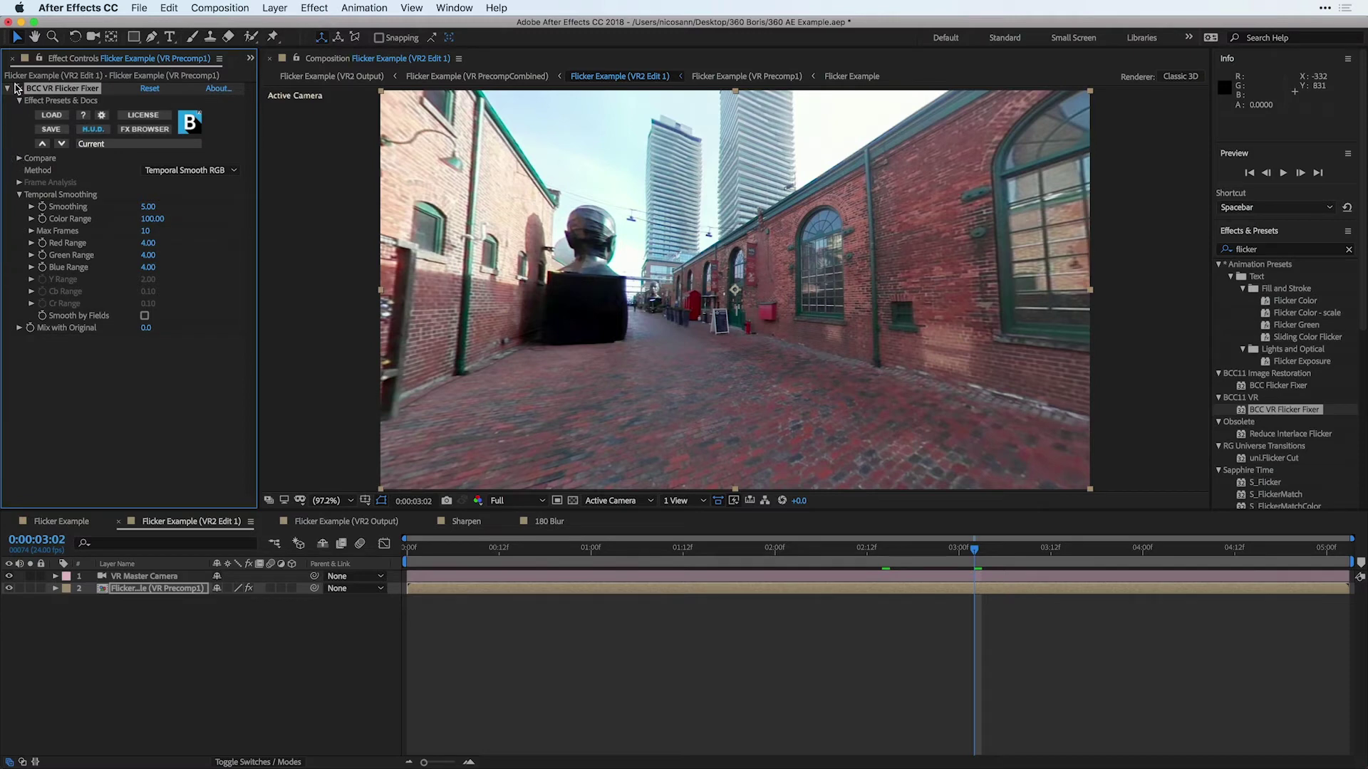
Set Compare Mode to Side By Side to show fixed and original footage together.
{"action": "left_click", "coordinate": [19, 159]}
{"action": "left_click", "coordinate": [166, 169]}
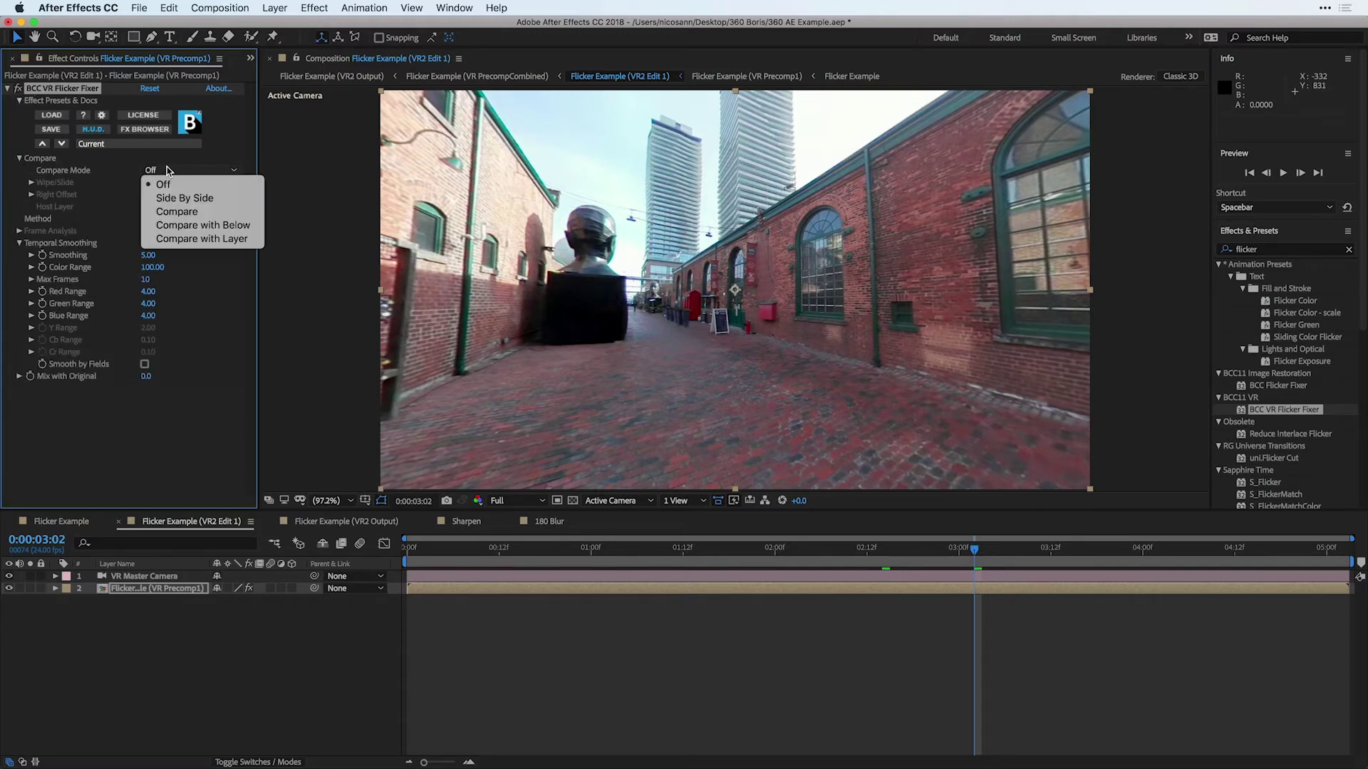
{"action": "left_click", "coordinate": [171, 198]}
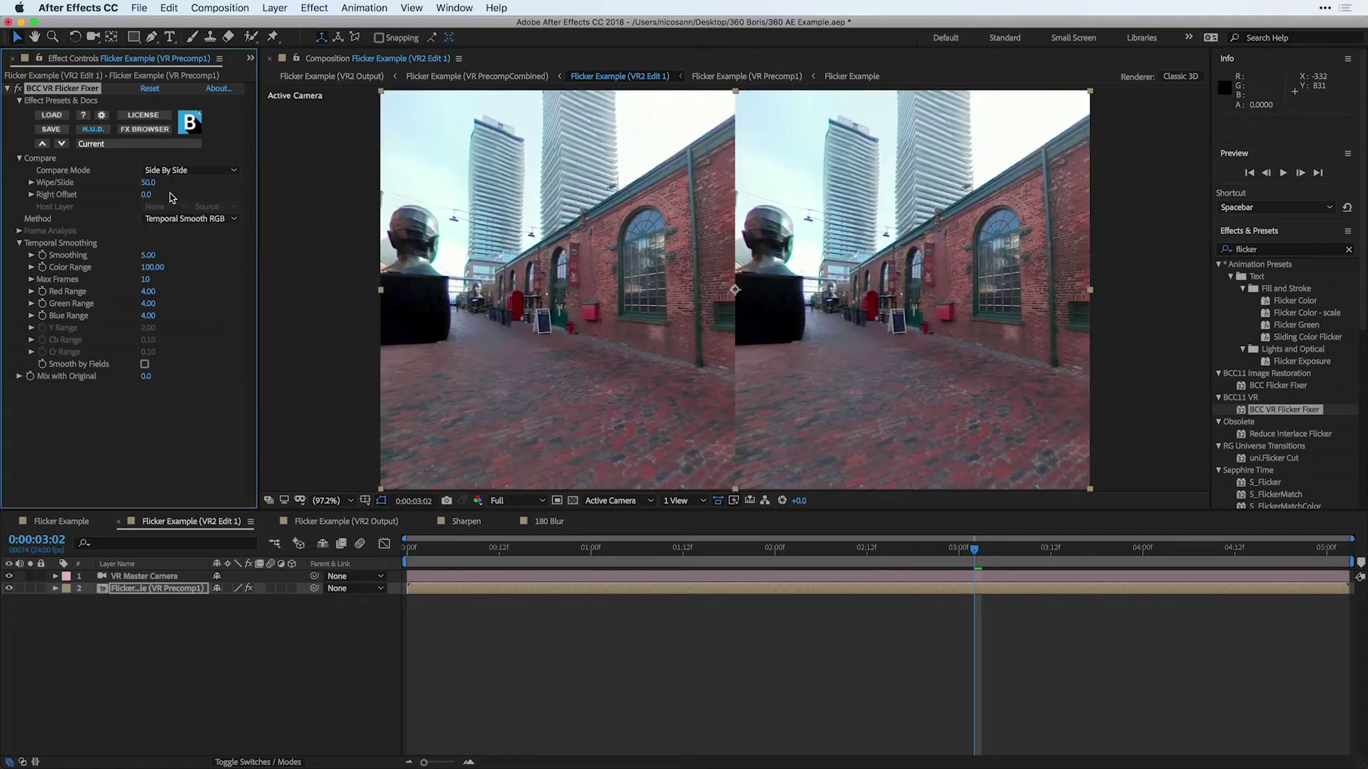
Scrub through the footage to check the flicker, then switch to the 180 Blur comp.
{"action": "left_click", "coordinate": [545, 550]}
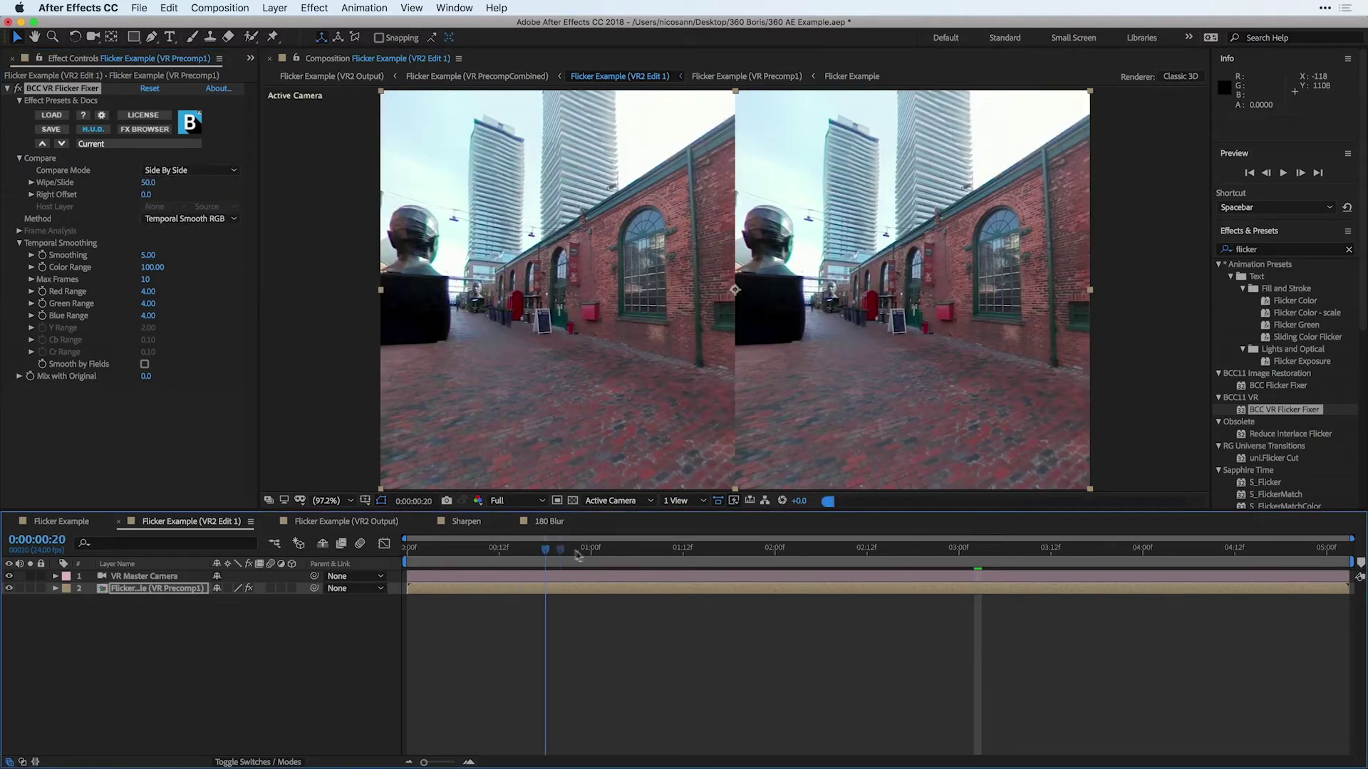
{"action": "left_click_drag", "start_coordinate": [577, 555], "coordinate": [942, 589]}
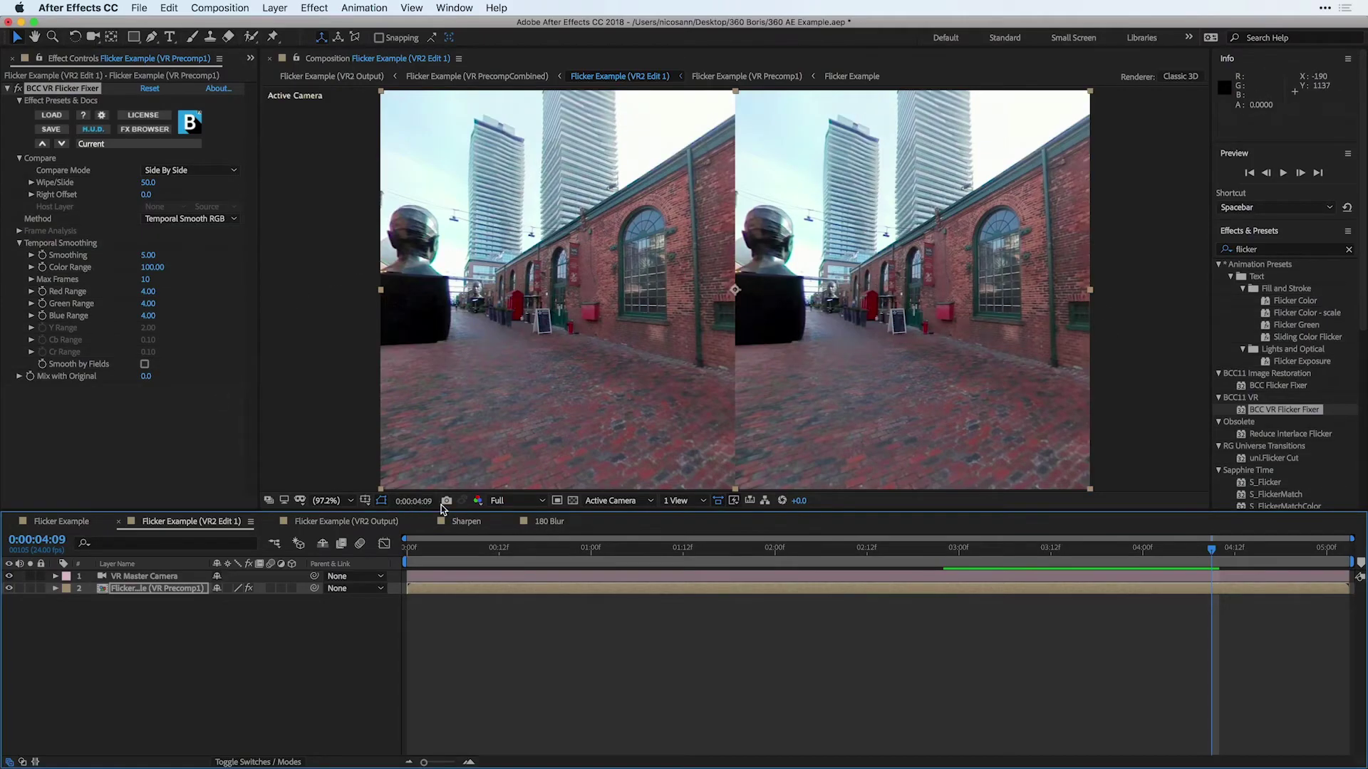
{"action": "left_click", "coordinate": [549, 522]}
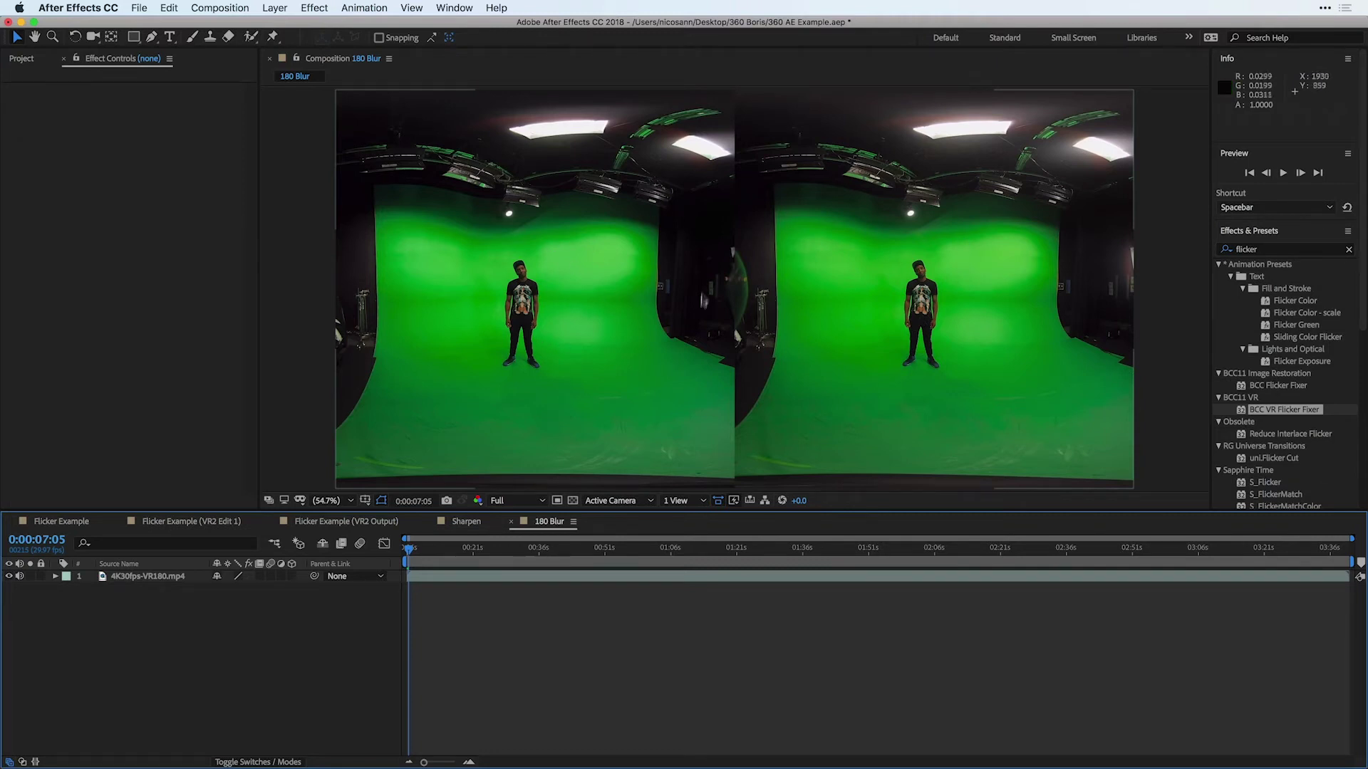
Search 'vr' and apply Adobe's VR Blur to the 180 Blur footage.
{"action": "left_click", "coordinate": [1247, 251]}
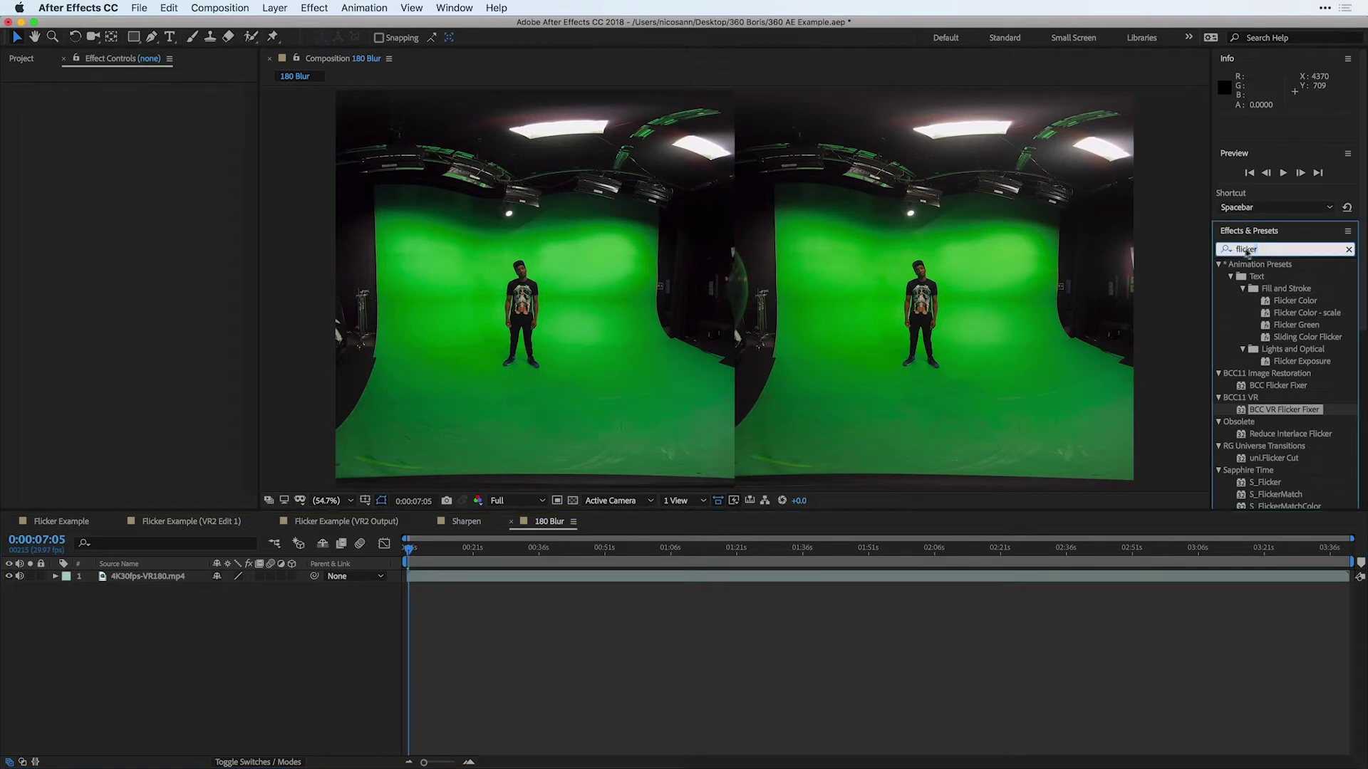
{"action": "double_click", "coordinate": [1246, 250]}
{"action": "type", "text": "vr"}
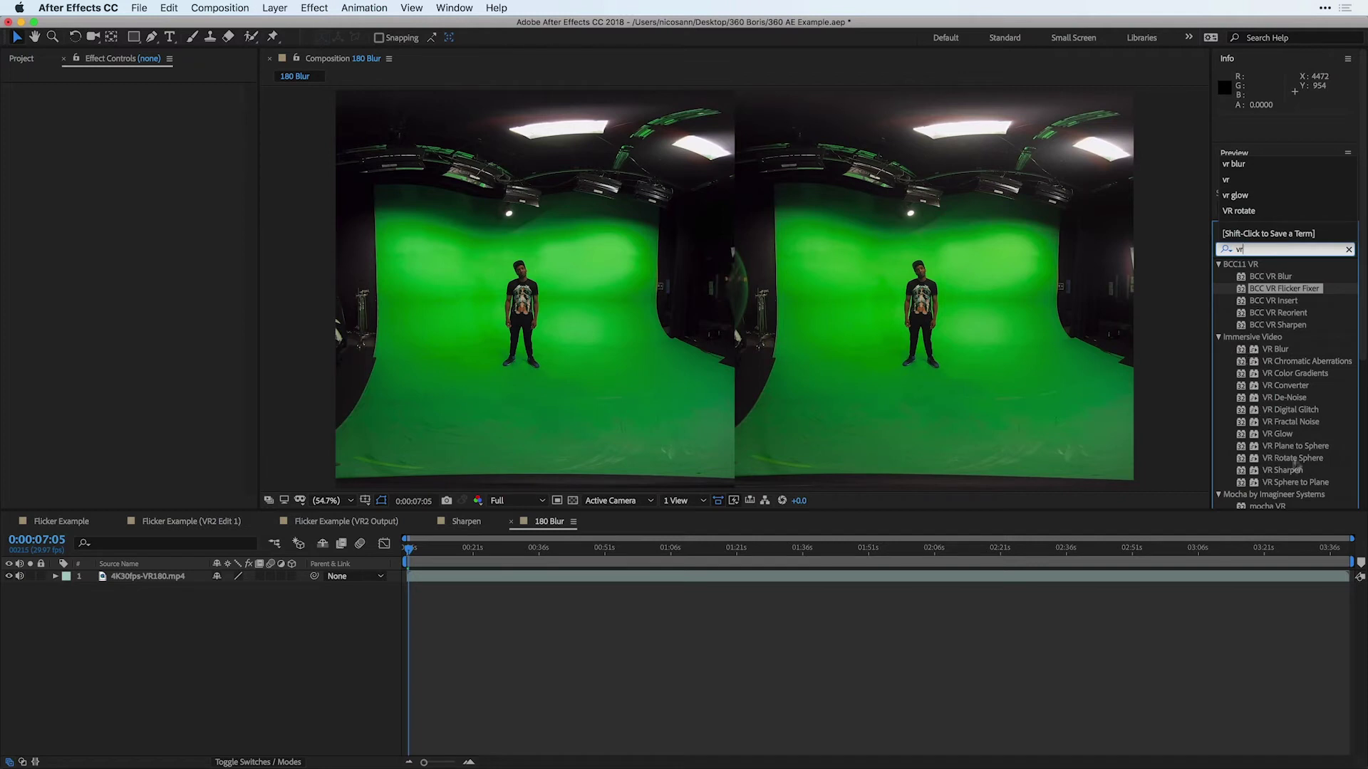
{"action": "left_click_drag", "start_coordinate": [1243, 351], "coordinate": [734, 288]}
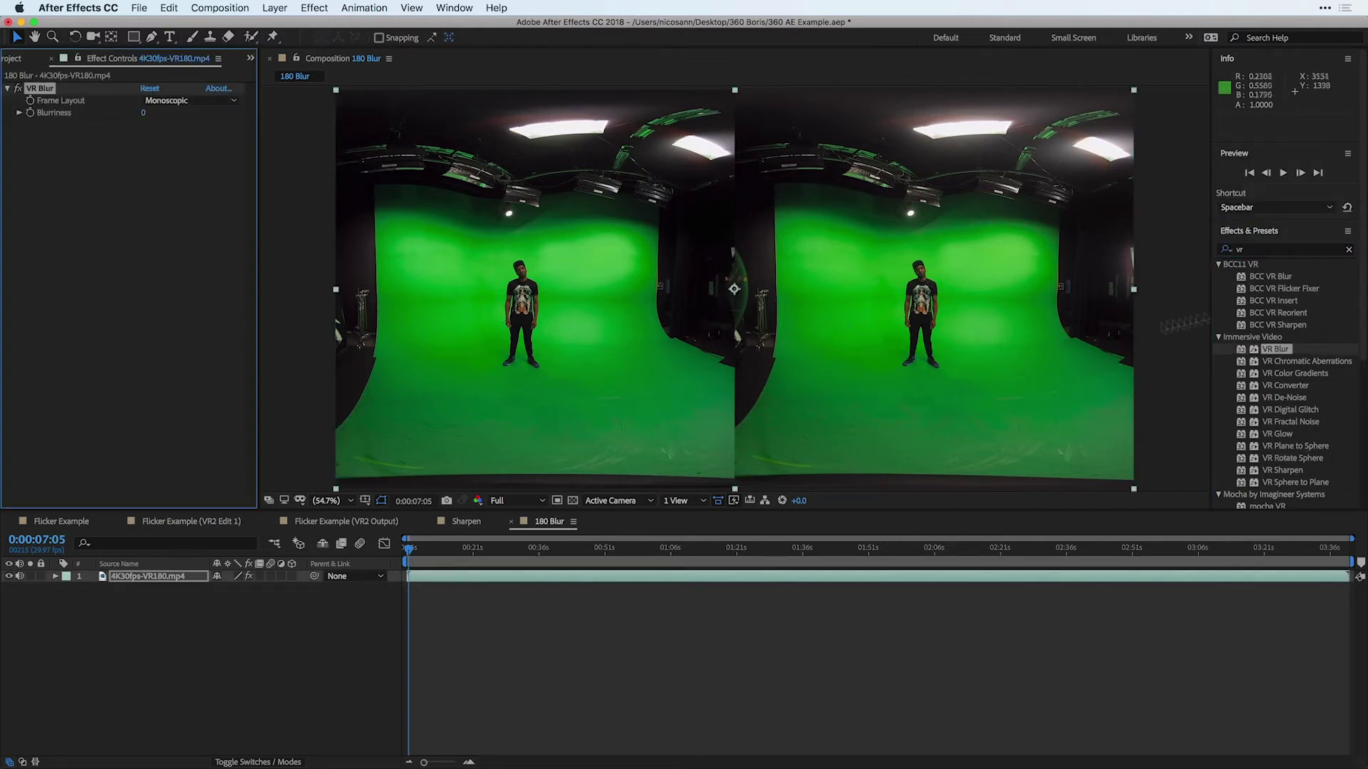
Keep the Monoscopic frame layout, try Blurriness 49, then delete the VR Blur effect.
{"action": "left_click", "coordinate": [180, 101]}
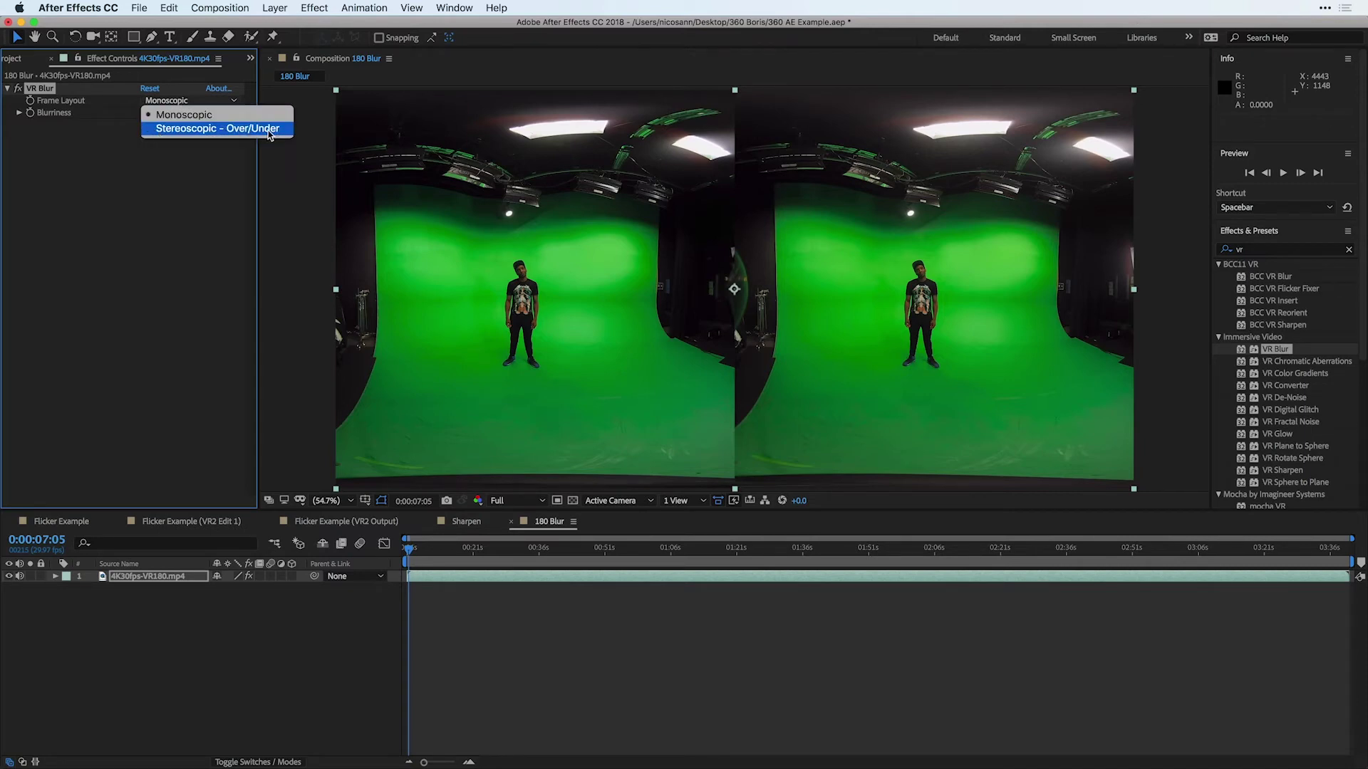
{"action": "left_click", "coordinate": [245, 115]}
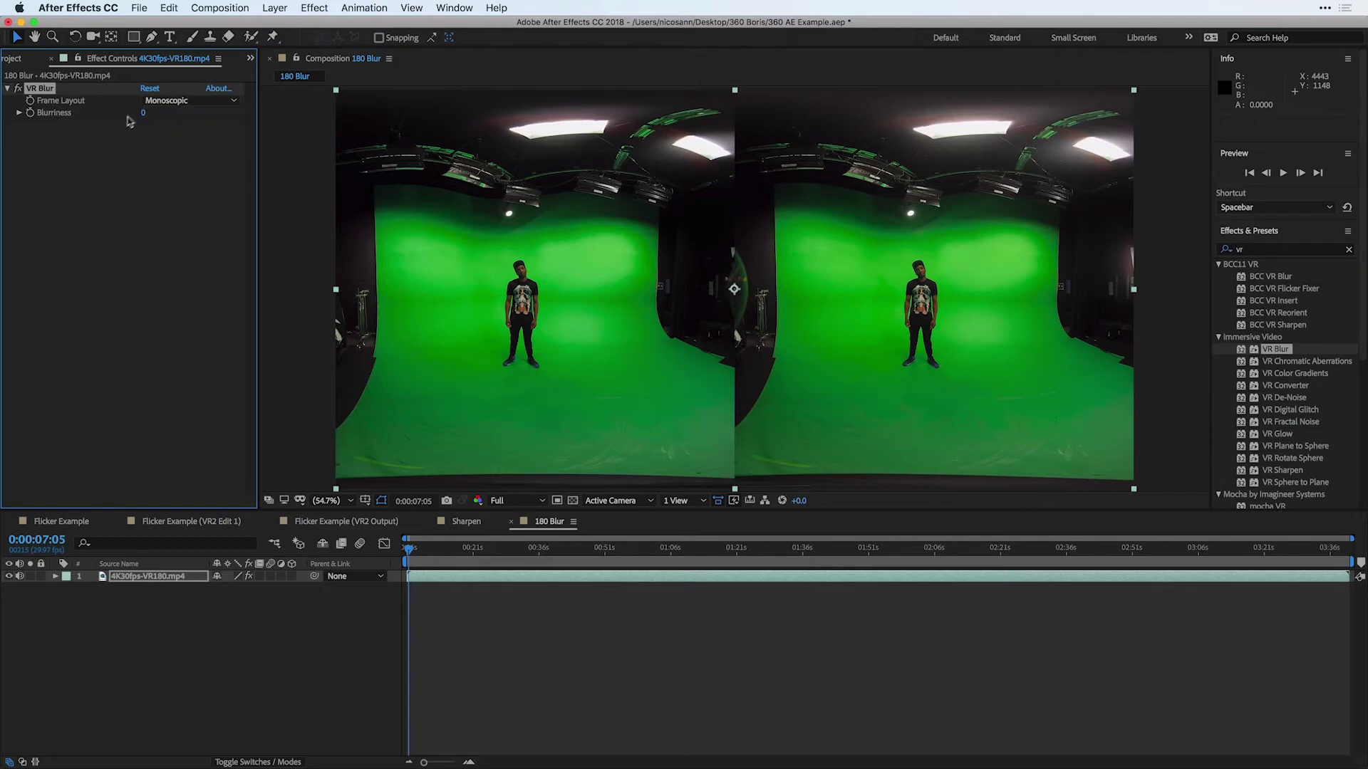
{"action": "left_click_drag", "start_coordinate": [174, 114], "coordinate": [180, 115]}
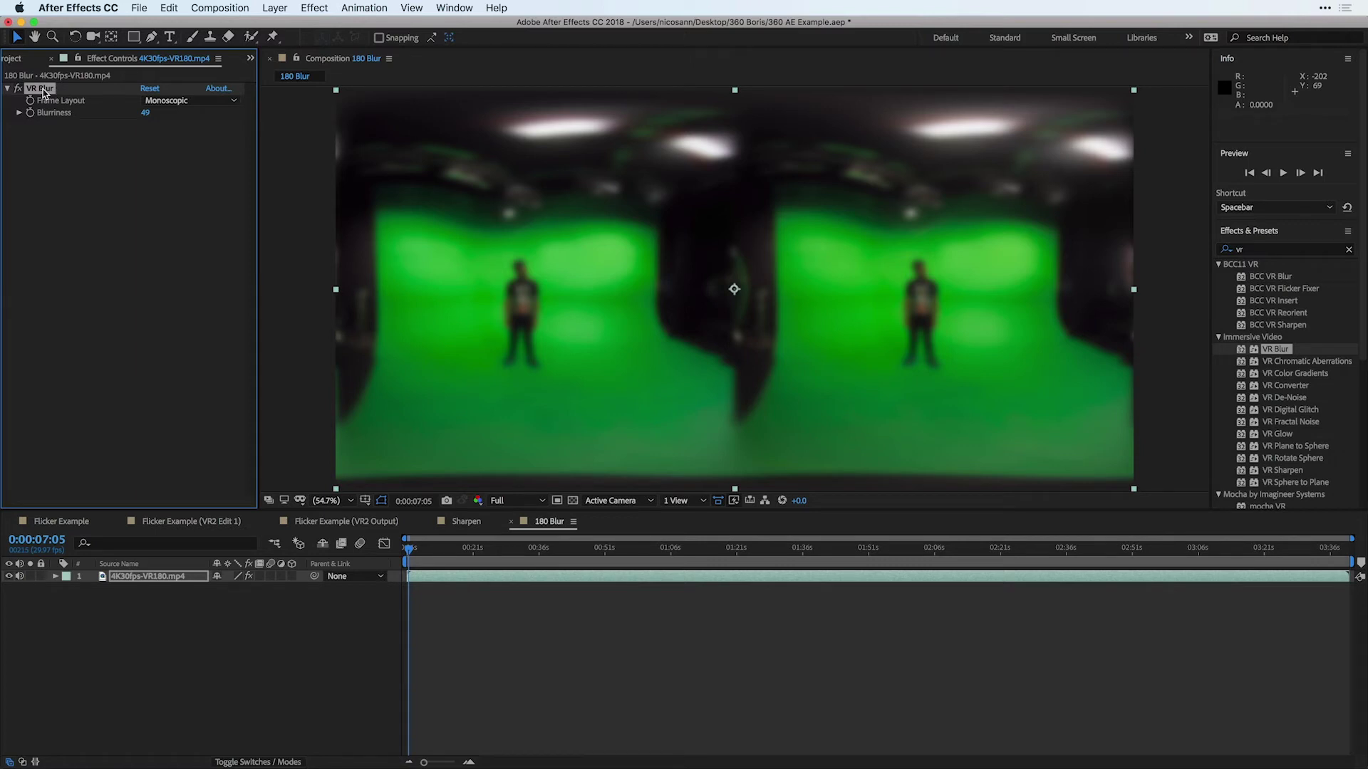
{"action": "key", "text": "Delete"}
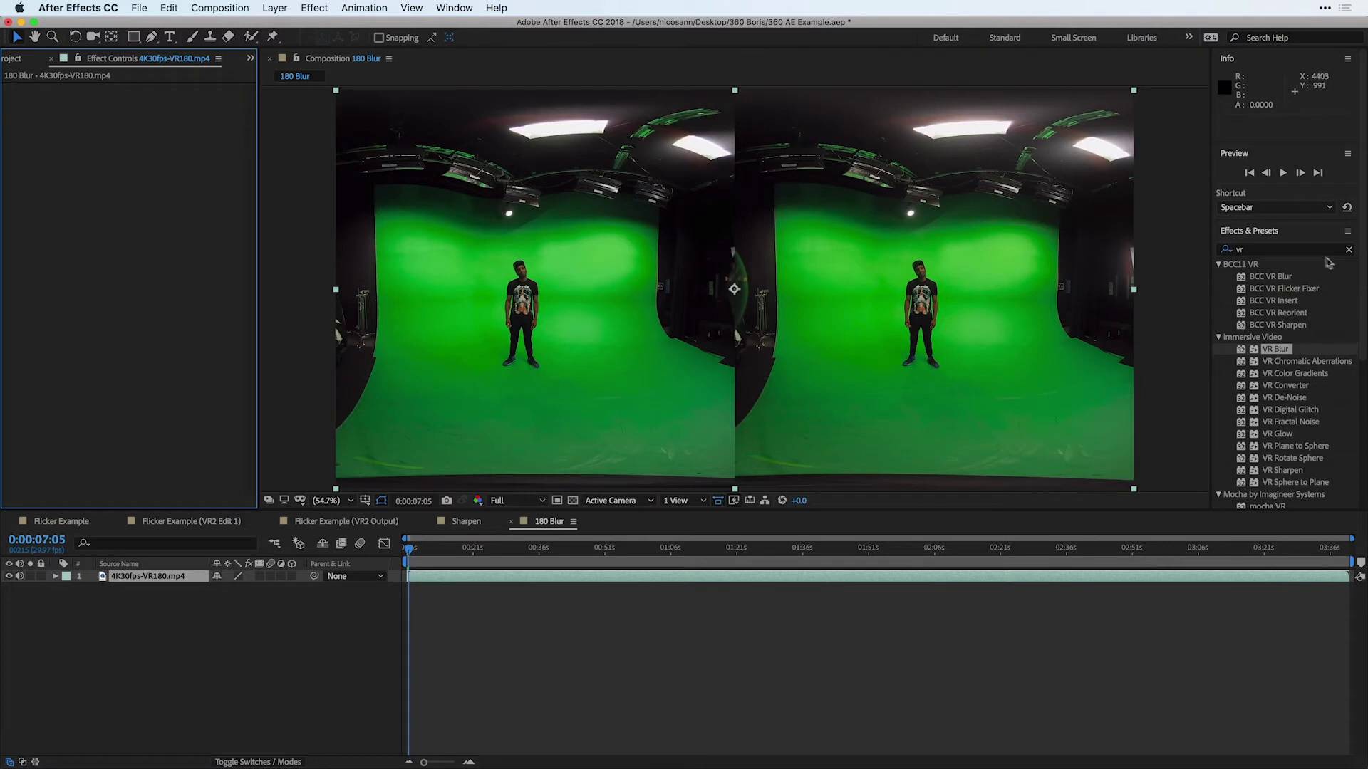
Apply BCC VR Blur to the 180 footage with Stereo Left-Right input and 180° horizontal FOV.
{"action": "left_click", "coordinate": [1240, 281]}
{"action": "left_click_drag", "start_coordinate": [1240, 281], "coordinate": [635, 311]}
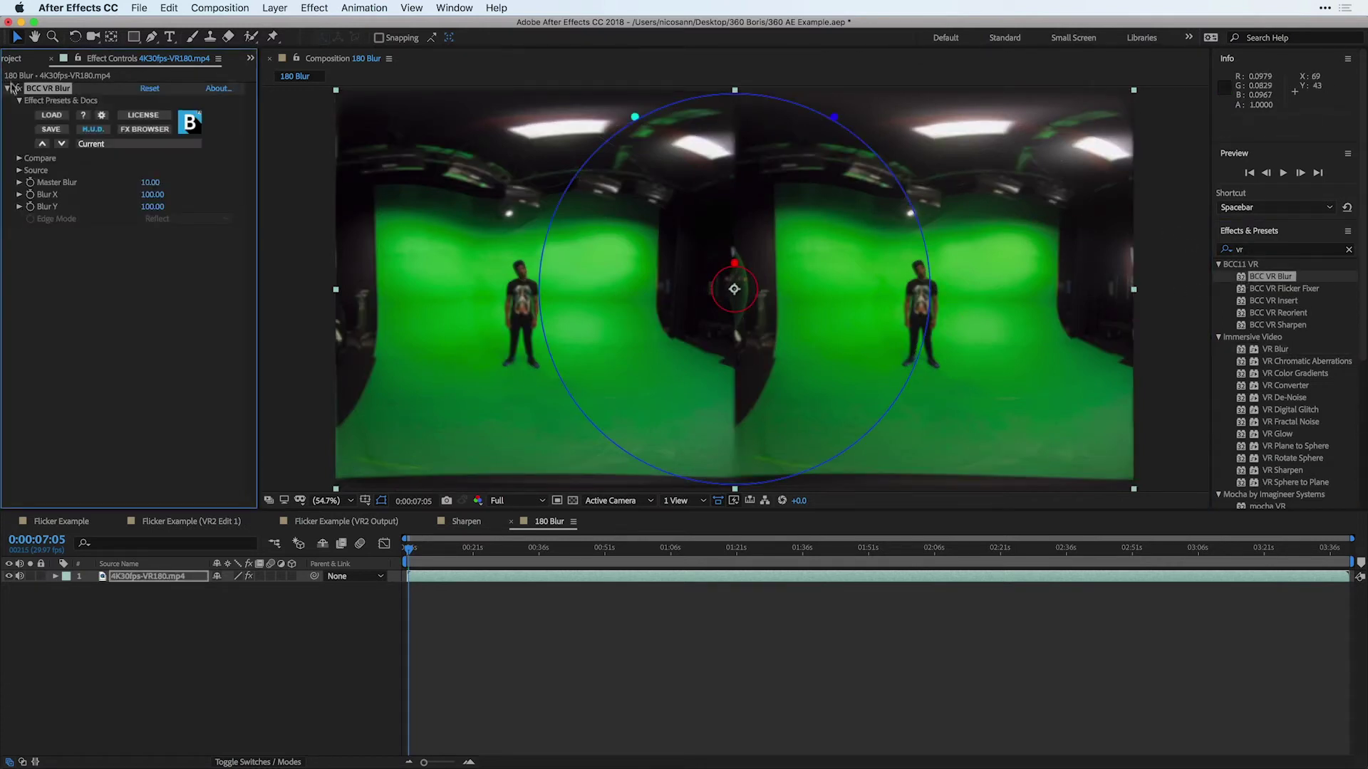
{"action": "left_click", "coordinate": [19, 171]}
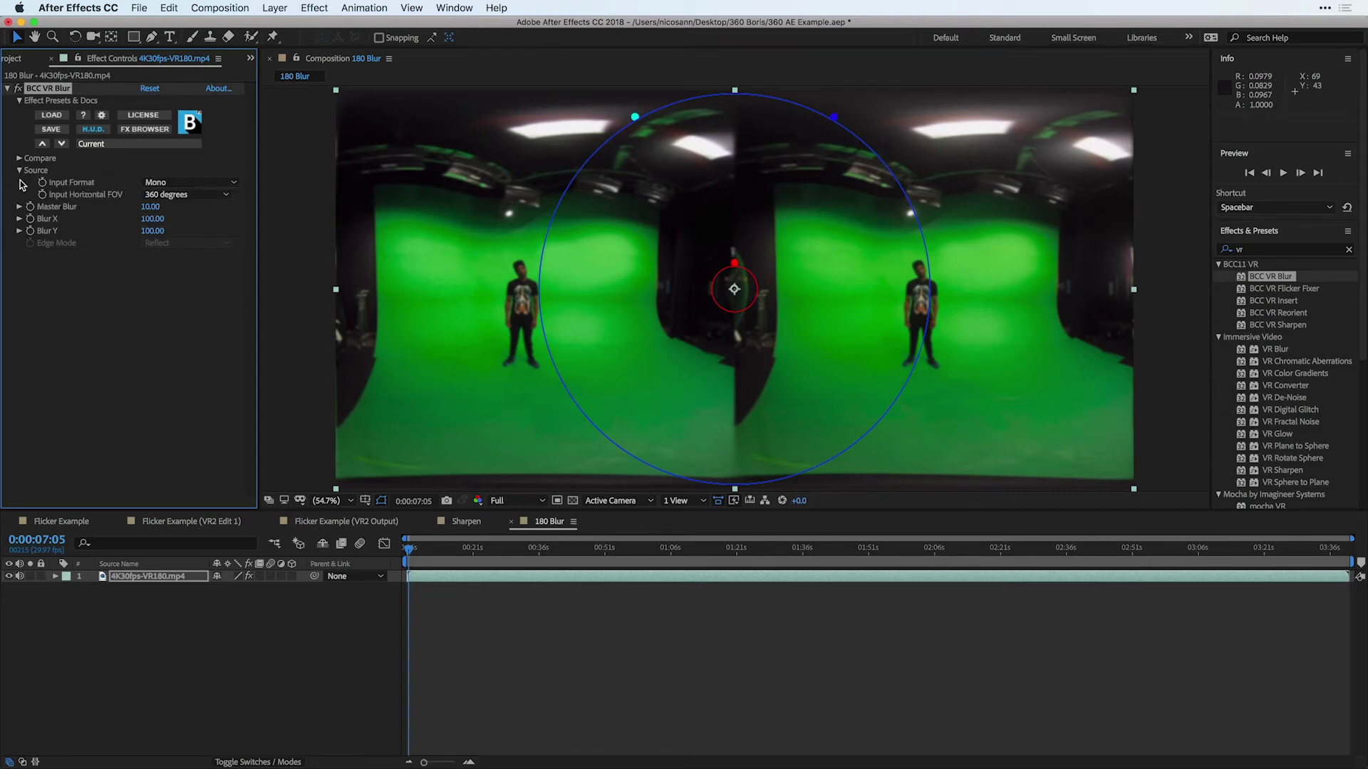
{"action": "left_click", "coordinate": [194, 182]}
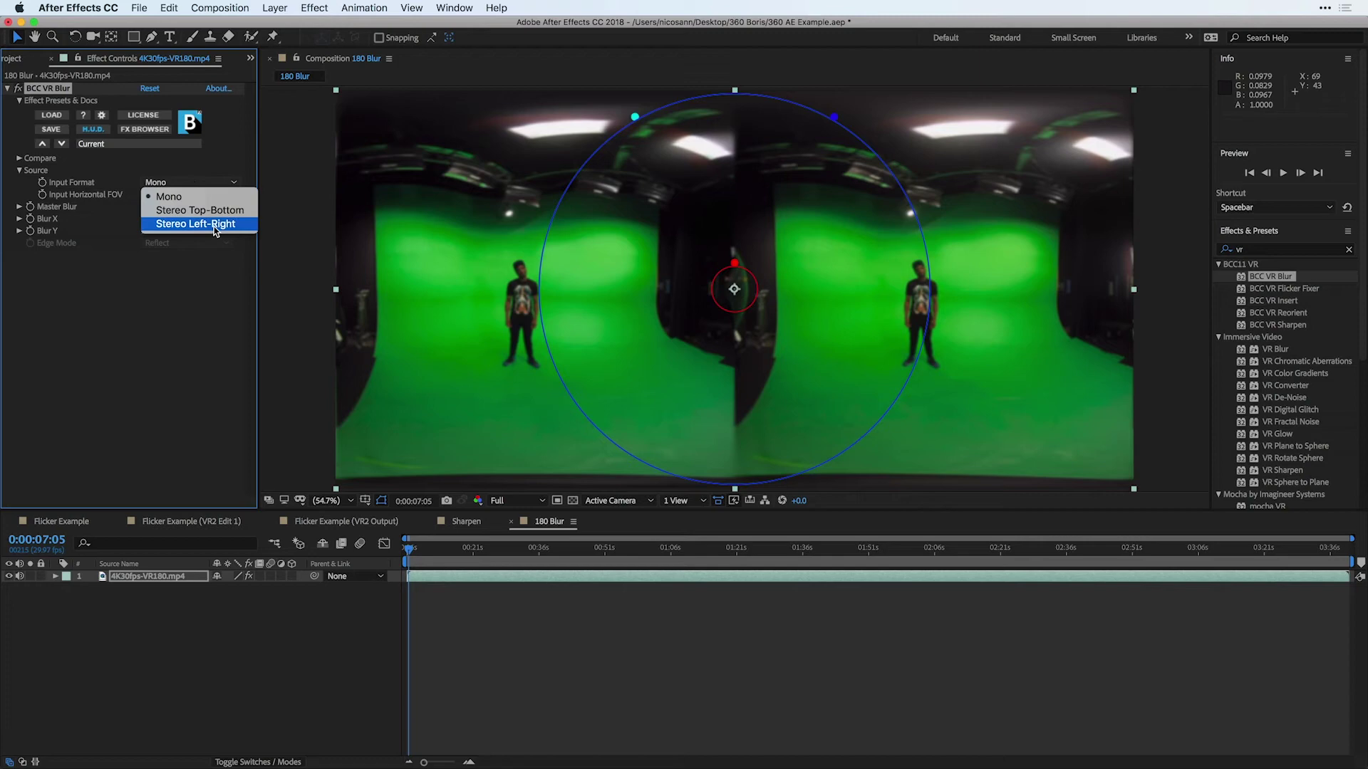
{"action": "left_click", "coordinate": [214, 225]}
{"action": "left_click", "coordinate": [163, 194]}
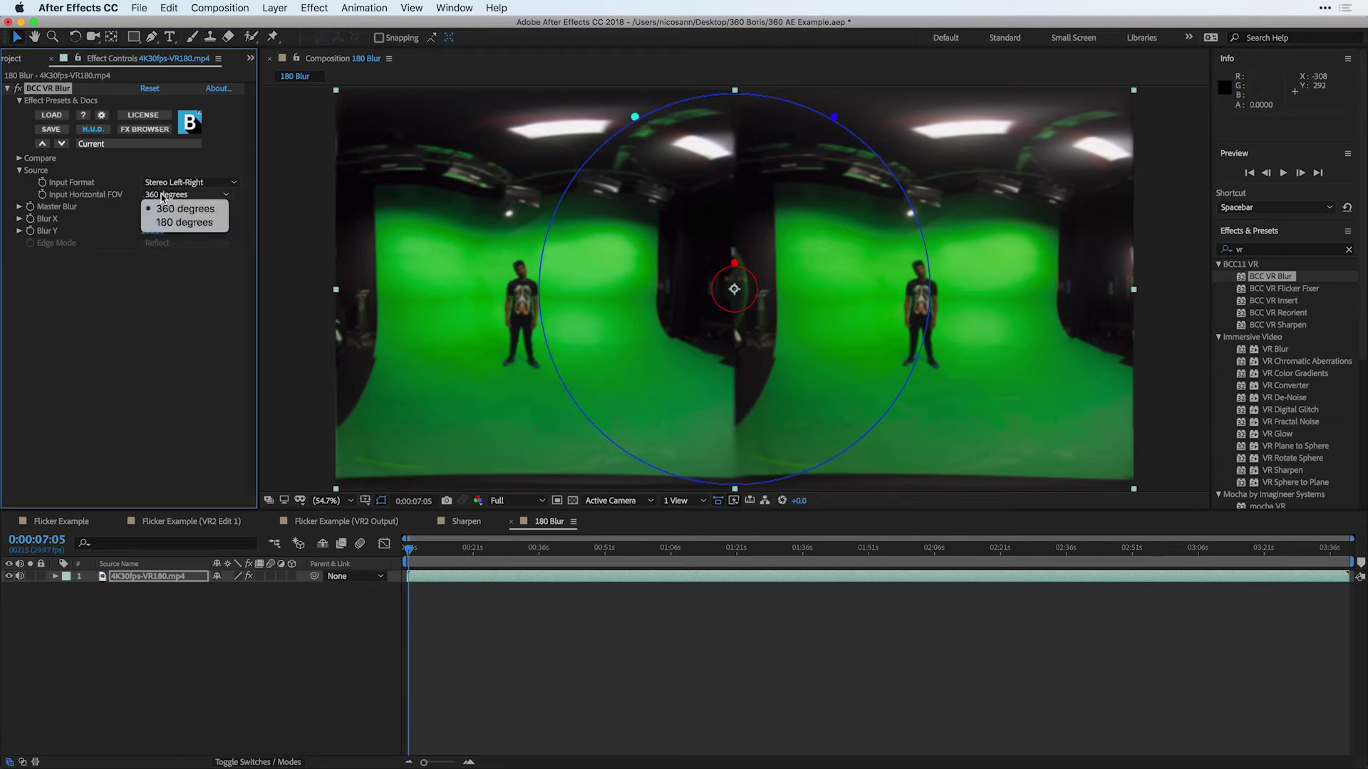
{"action": "left_click", "coordinate": [186, 222]}
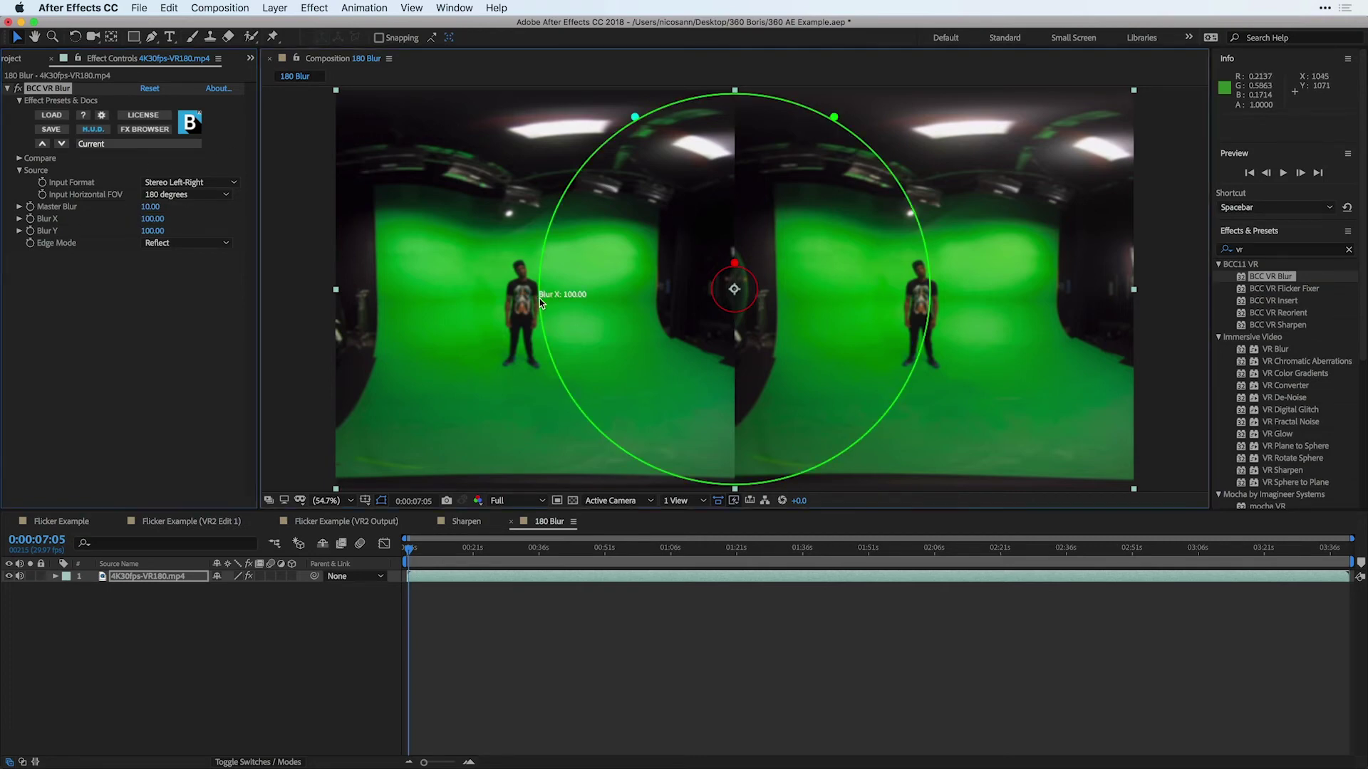
Set Blur X 127.47, Blur Y 76.86, Master Blur 19.02 and Edge Mode Repeat.
{"action": "left_click_drag", "start_coordinate": [540, 297], "coordinate": [584, 299]}
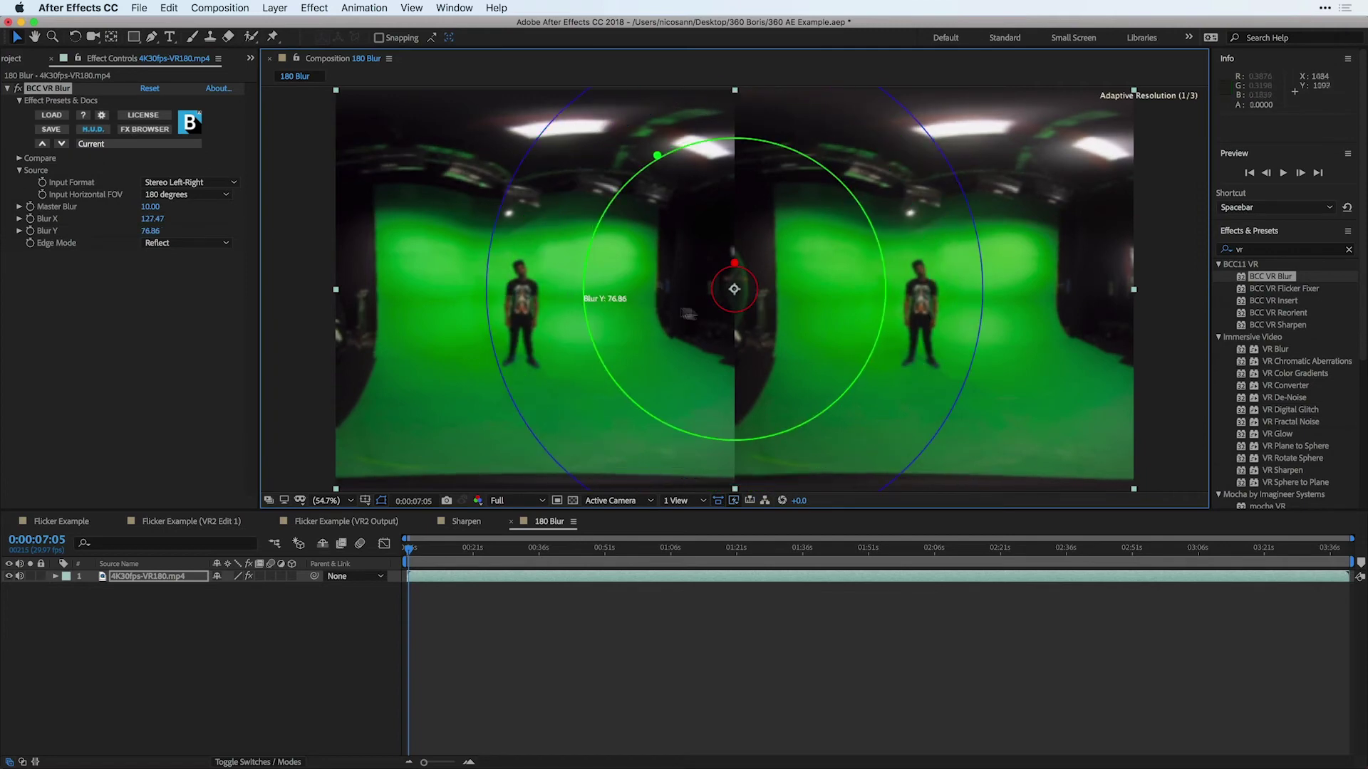
{"action": "left_click_drag", "start_coordinate": [755, 296], "coordinate": [784, 307]}
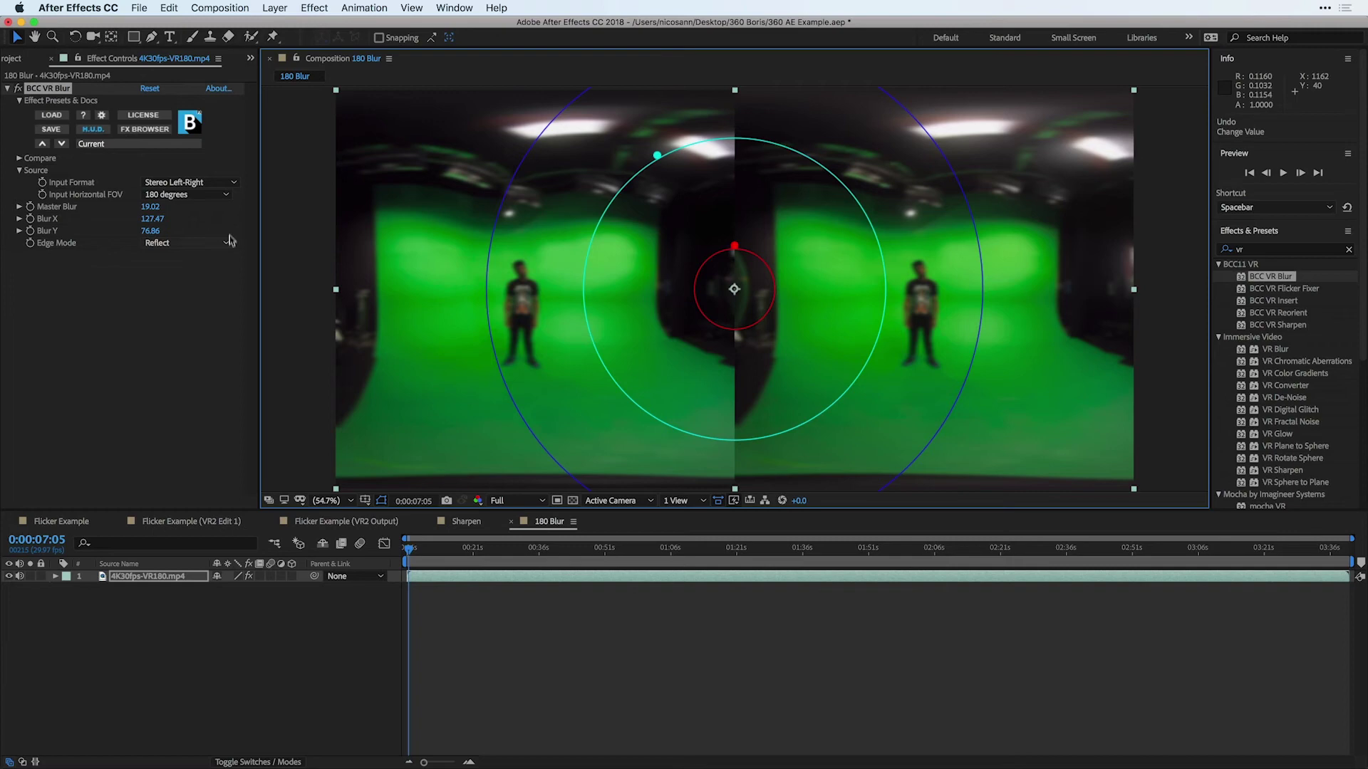
{"action": "left_click", "coordinate": [192, 243]}
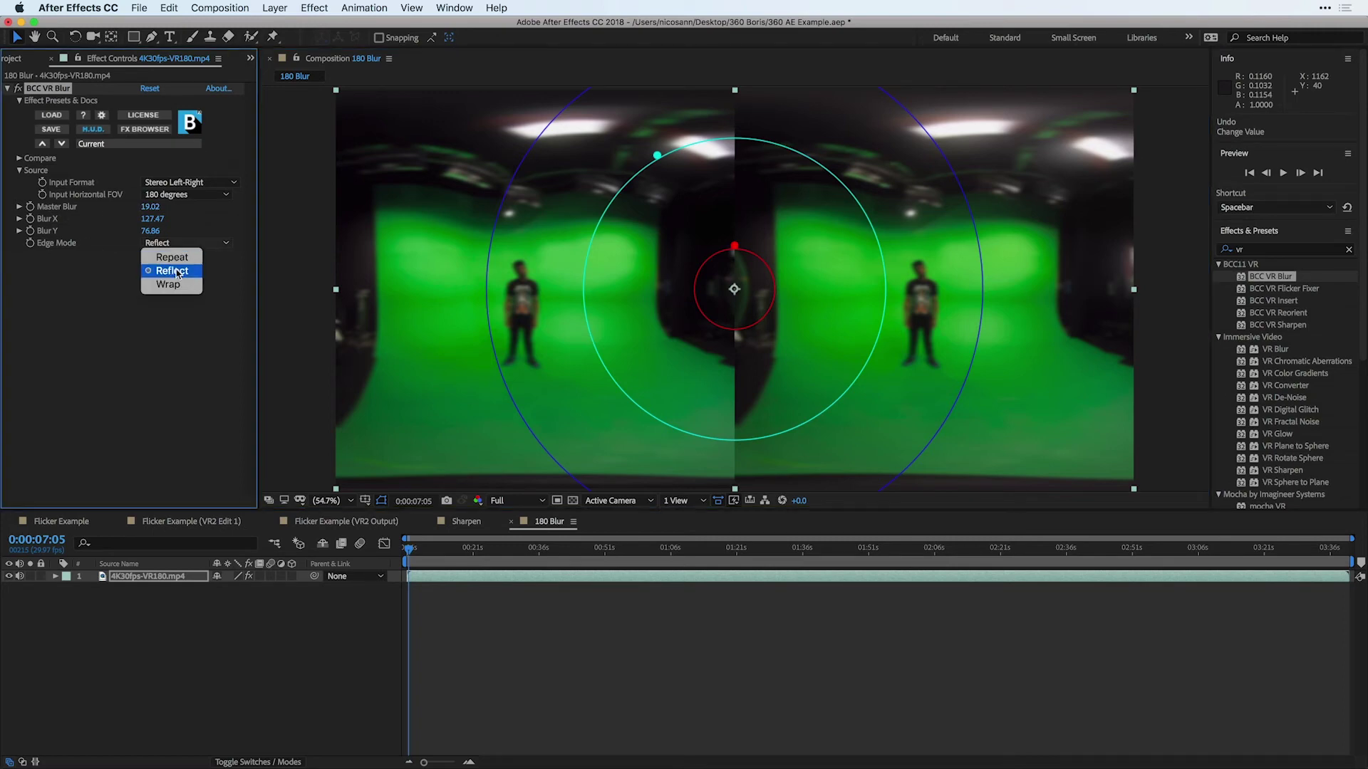
{"action": "left_click", "coordinate": [172, 257]}
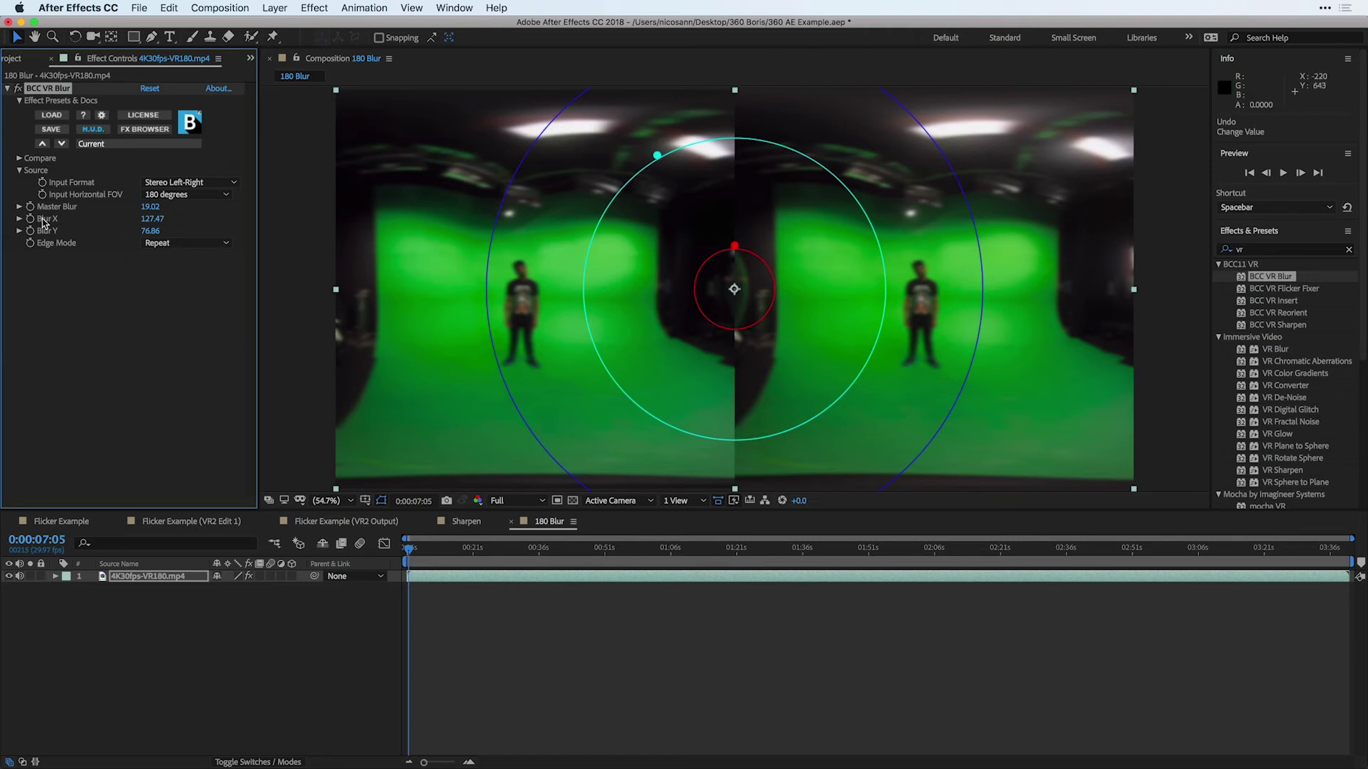
Test Blur Y at 0, undo back to 76.86, then switch to the Sharpen comp.
{"action": "left_click", "coordinate": [148, 233]}
{"action": "type", "text": "0"}
{"action": "key", "text": "Return"}
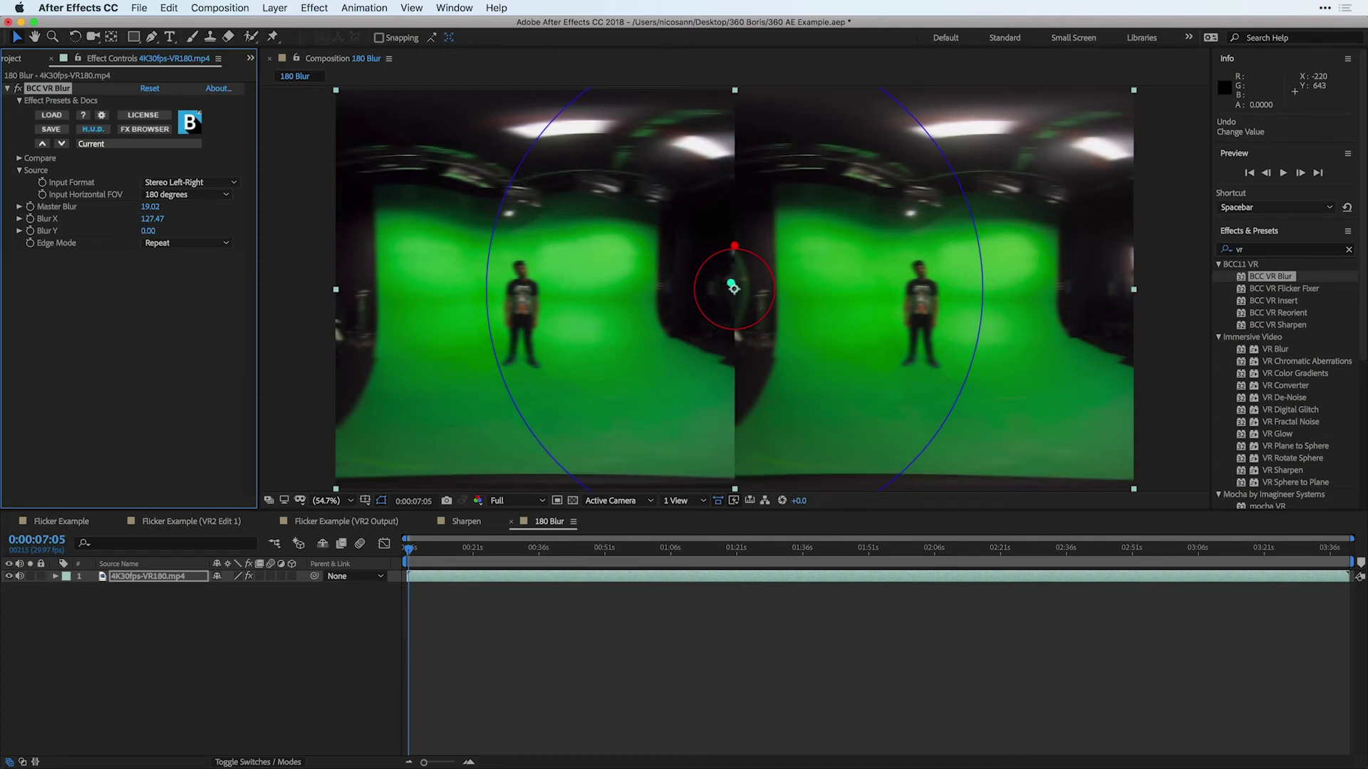
{"action": "key", "text": "super+z"}
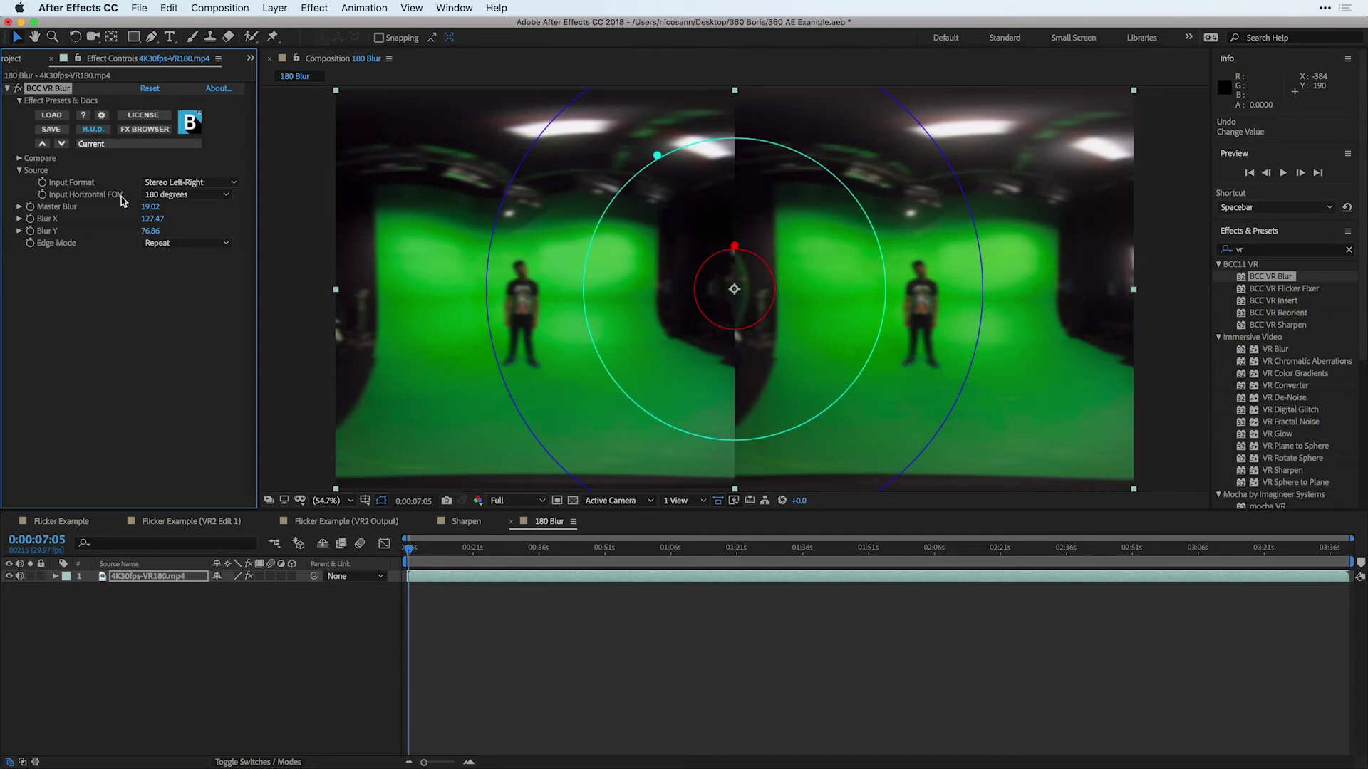
{"action": "left_click", "coordinate": [466, 521]}
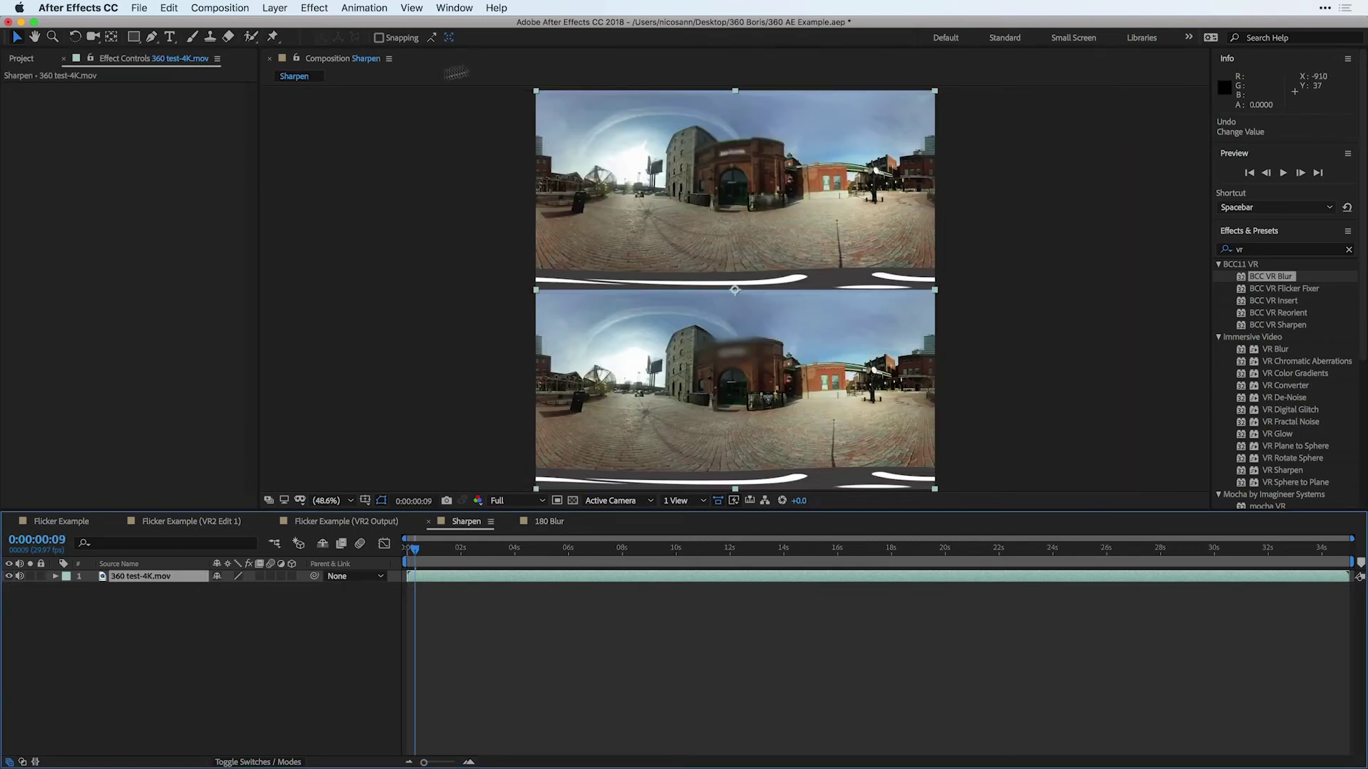
Apply BCC VR Sharpen to the 360 clip and raise Sharpen Strength to 127.
{"action": "left_click", "coordinate": [1244, 325]}
{"action": "left_click_drag", "start_coordinate": [1241, 327], "coordinate": [734, 292]}
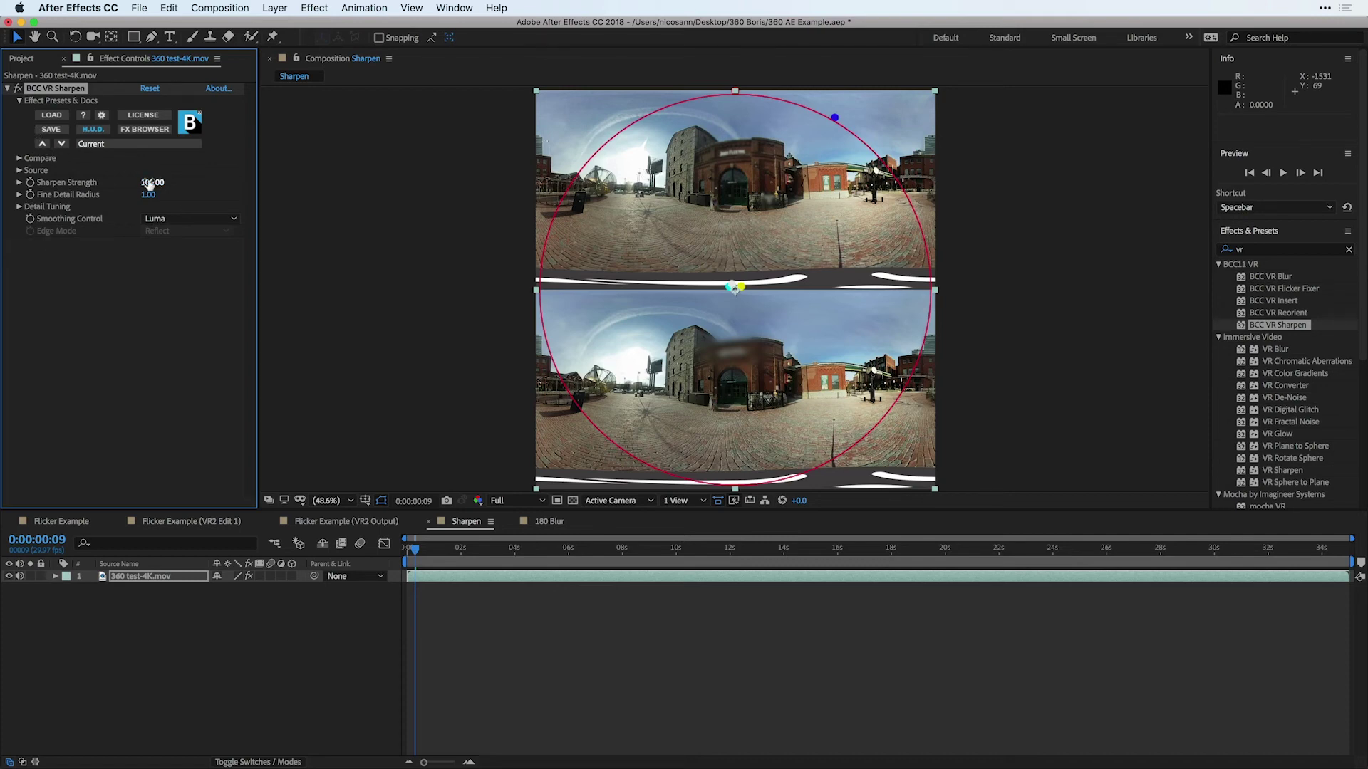
{"action": "left_click_drag", "start_coordinate": [149, 184], "coordinate": [166, 187]}
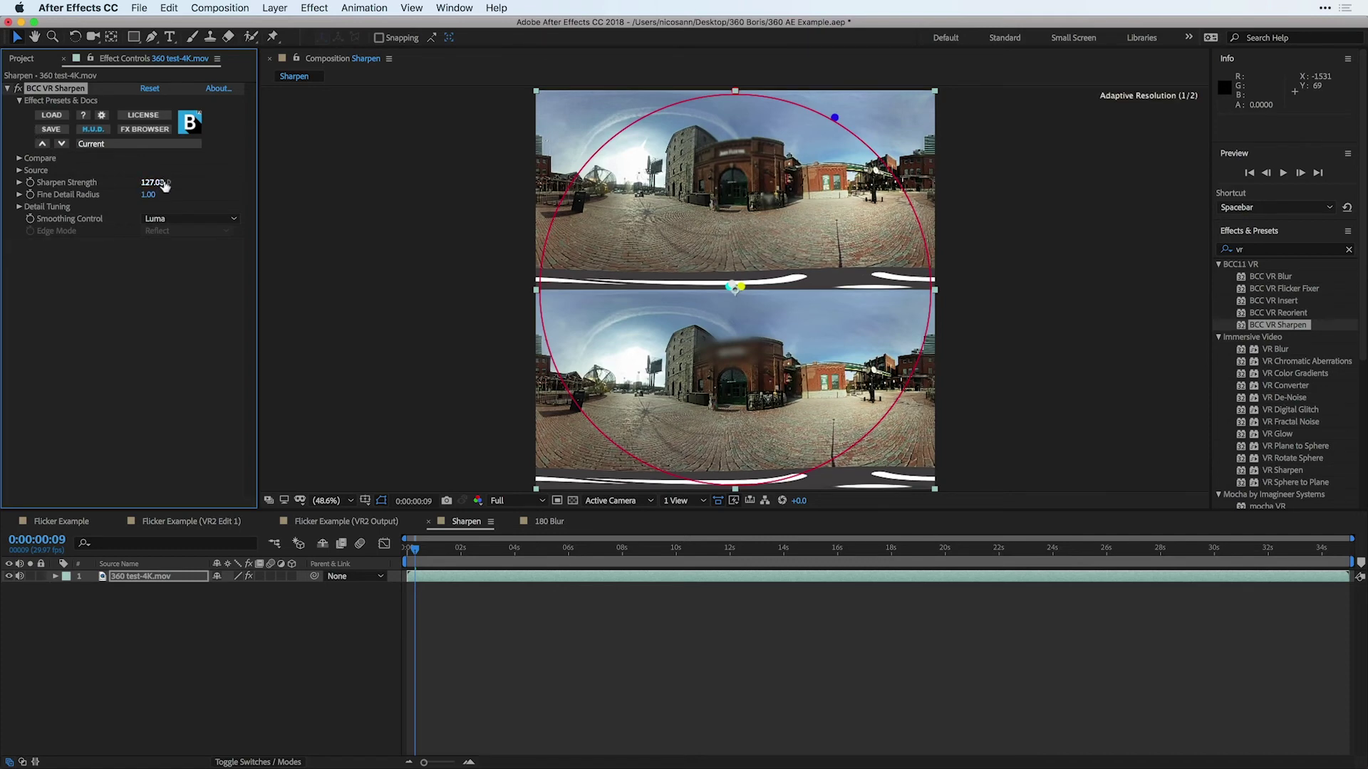
Set Fine Detail Radius to 2.40 and Smoothing Control to Independent Channels.
{"action": "left_click", "coordinate": [19, 194]}
{"action": "left_click_drag", "start_coordinate": [147, 195], "coordinate": [161, 200]}
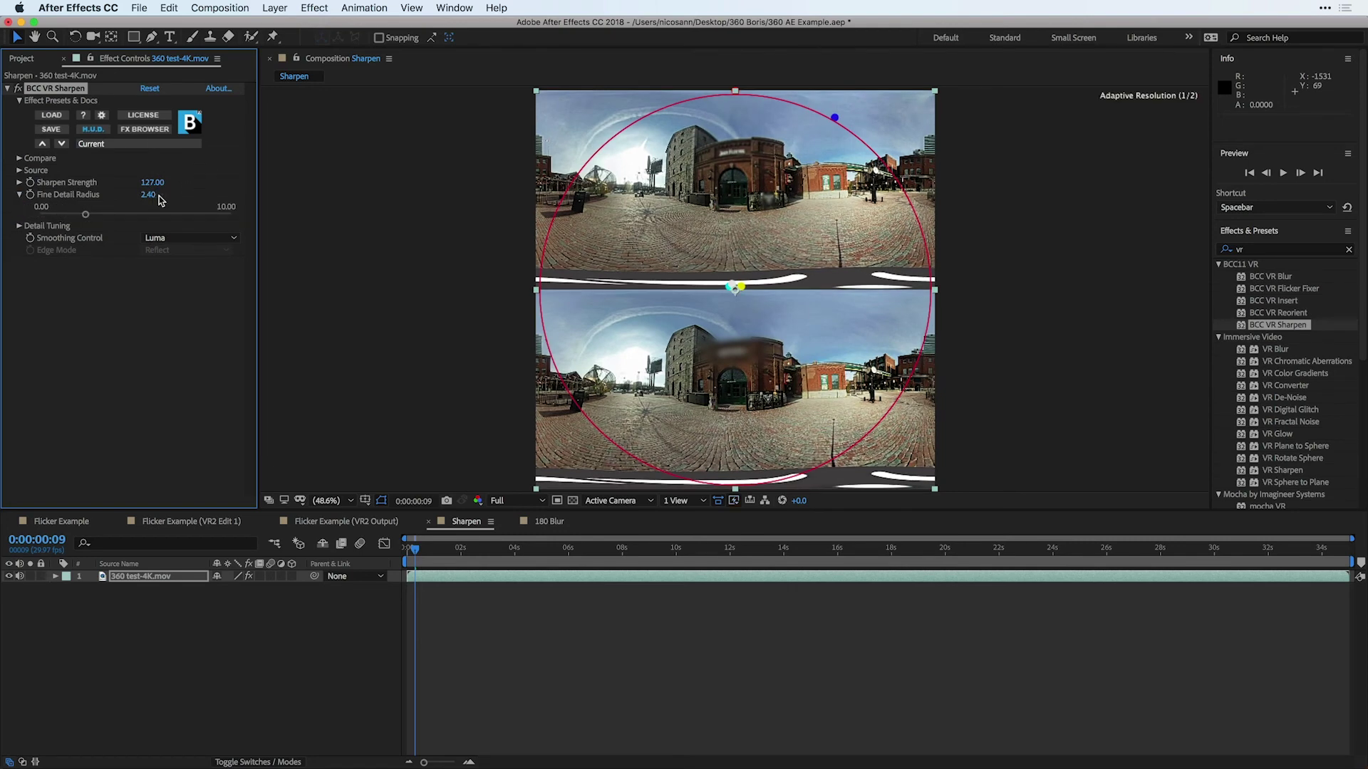
{"action": "left_click", "coordinate": [21, 226]}
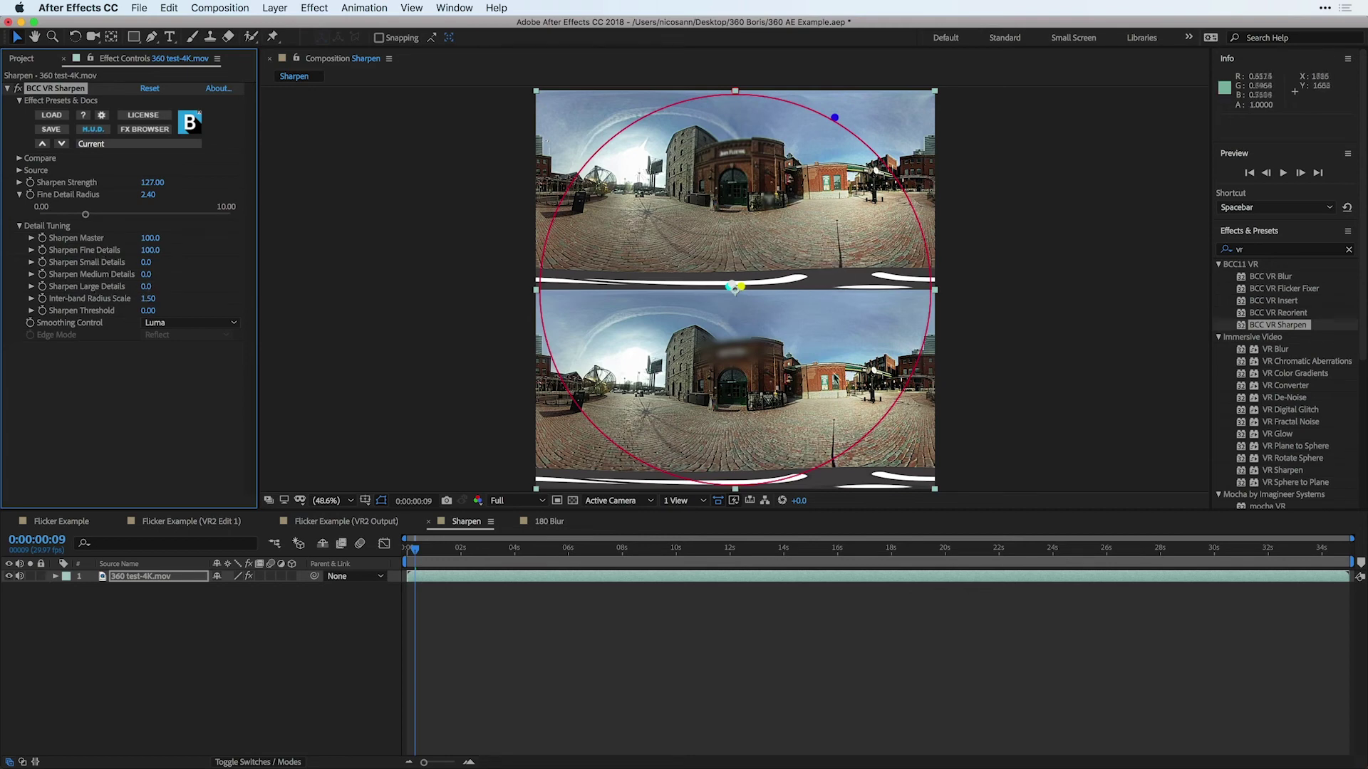
{"action": "left_click", "coordinate": [226, 324]}
{"action": "left_click", "coordinate": [222, 352]}
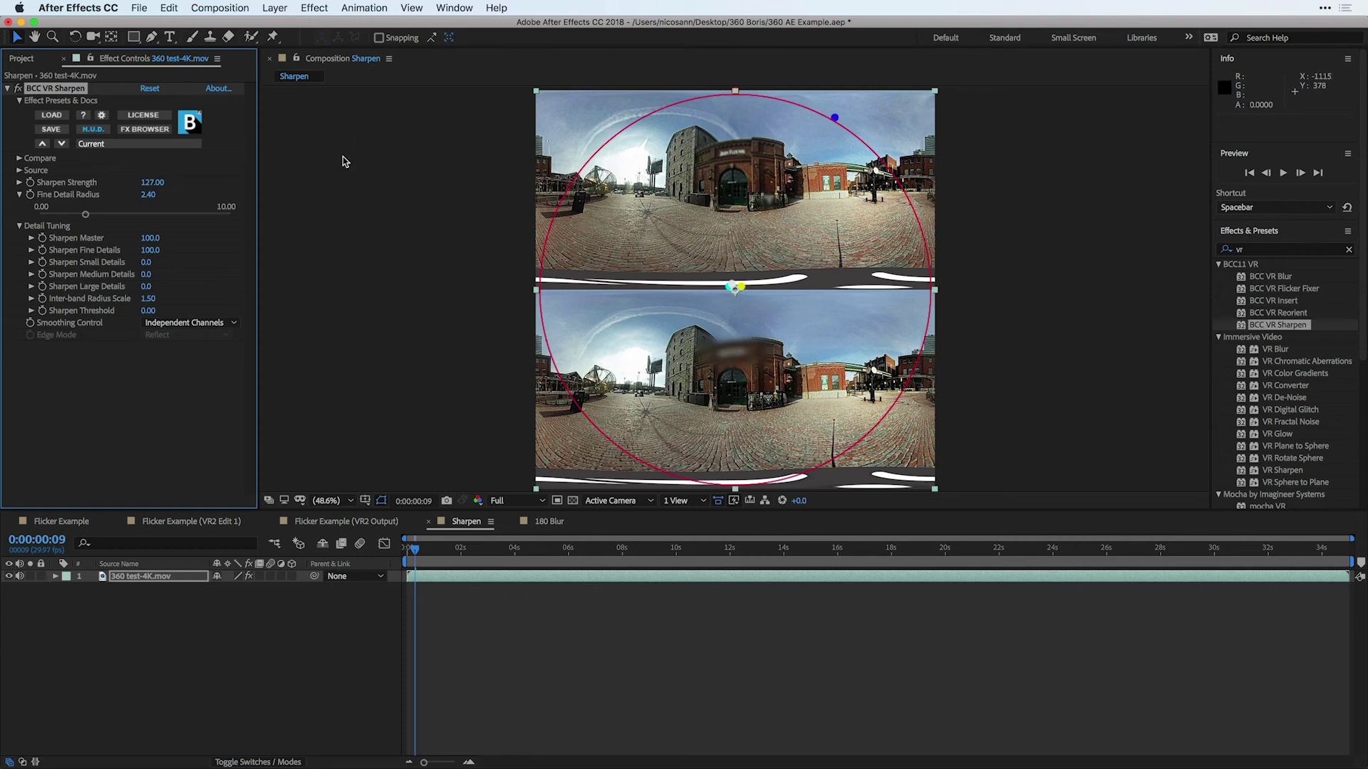
Set Compare Mode to Side By Side, then delete BCC VR Sharpen from the clip.
{"action": "left_click", "coordinate": [19, 158]}
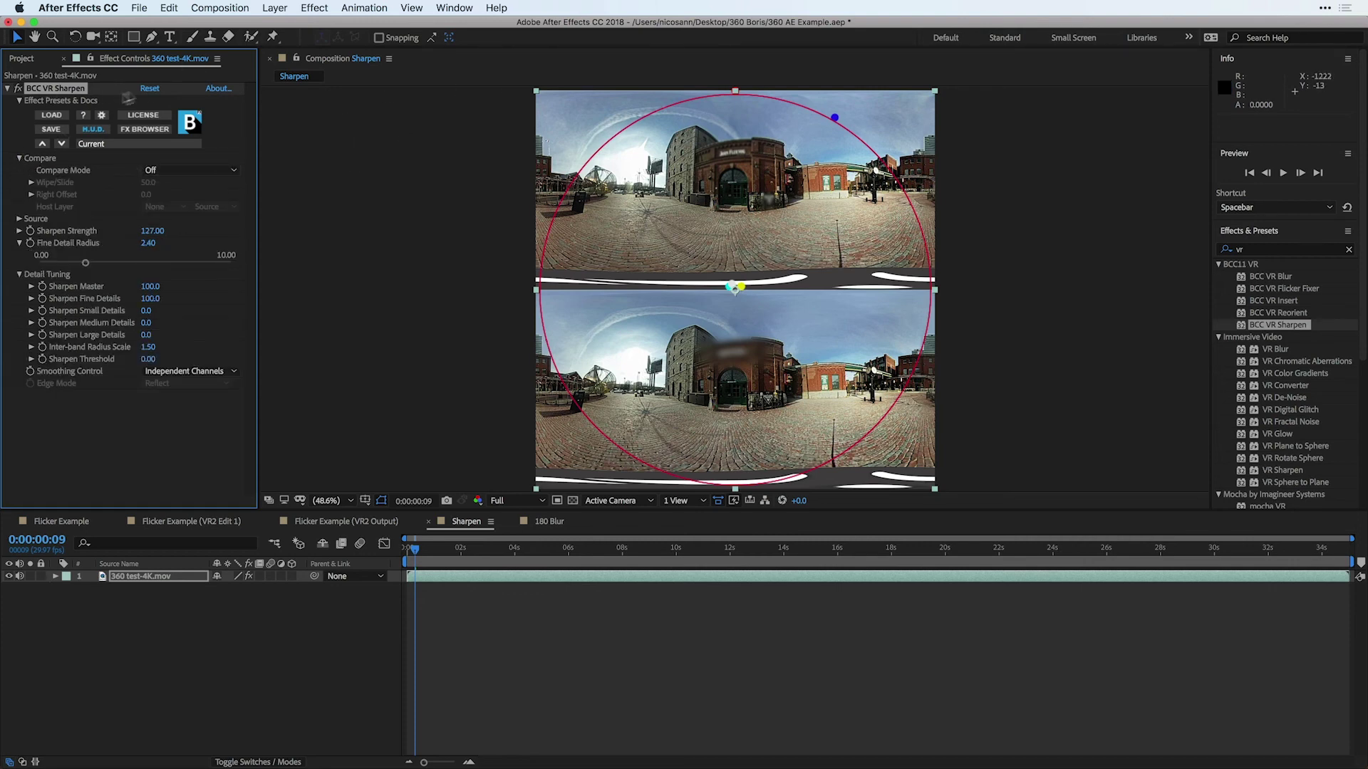
{"action": "left_click", "coordinate": [188, 171]}
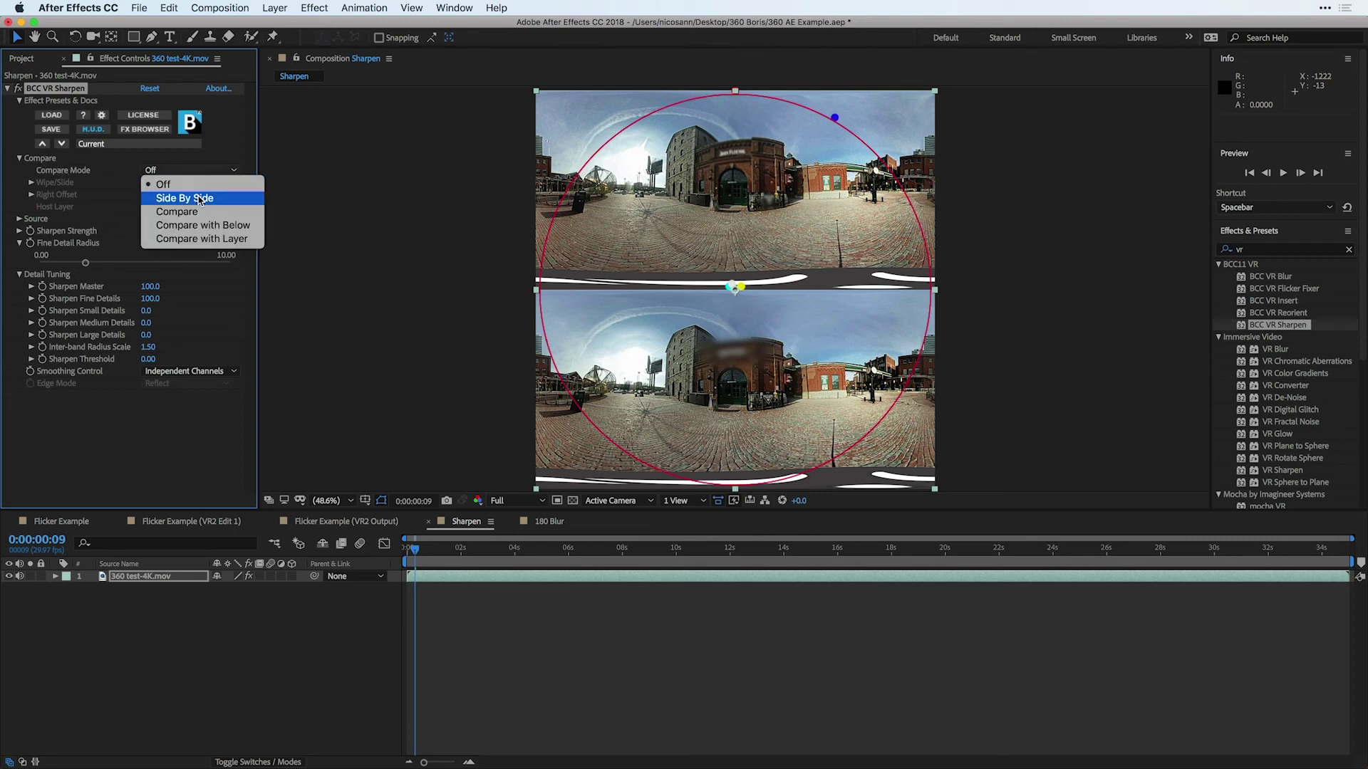
{"action": "left_click", "coordinate": [200, 200]}
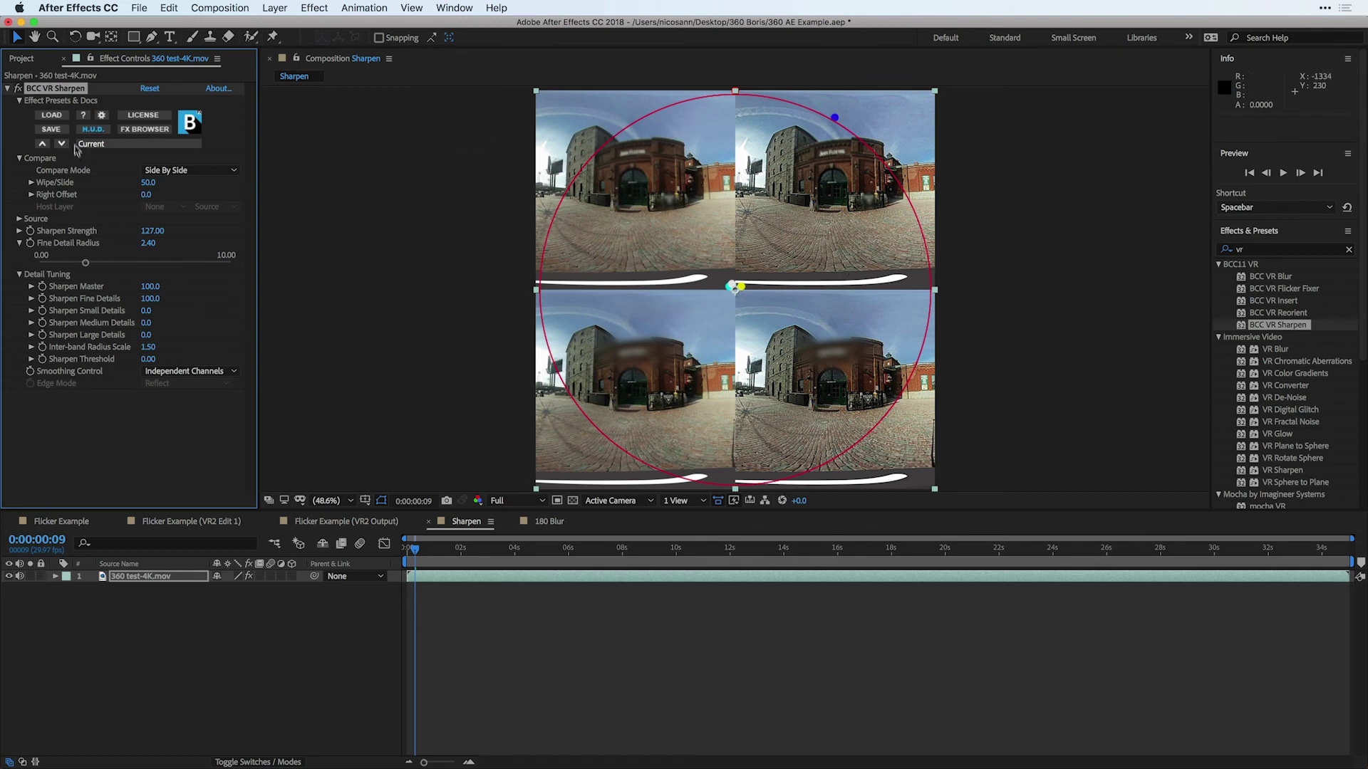
{"action": "key", "text": "Delete"}
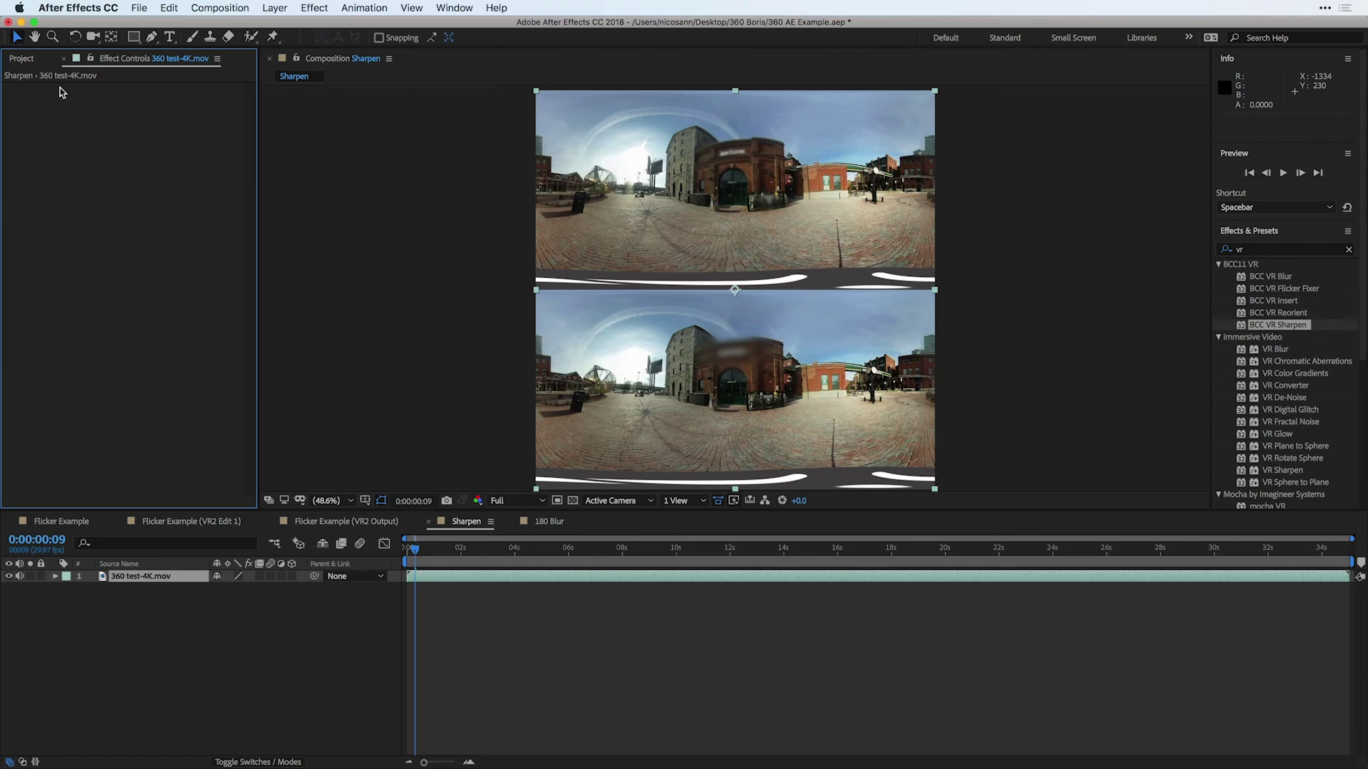